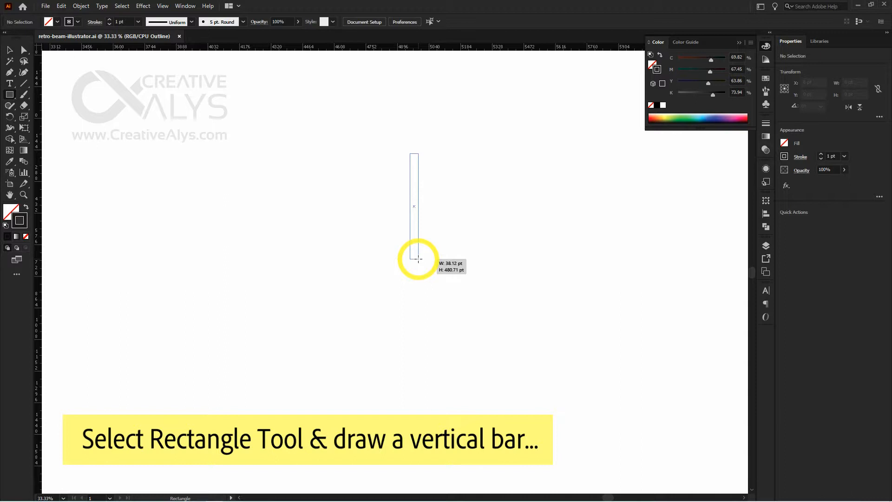
Draw a vertical rectangle bar about 38 pt wide and 481 pt high, and switch the display to Preview mode
left_click_drag(418, 259, 418, 259)
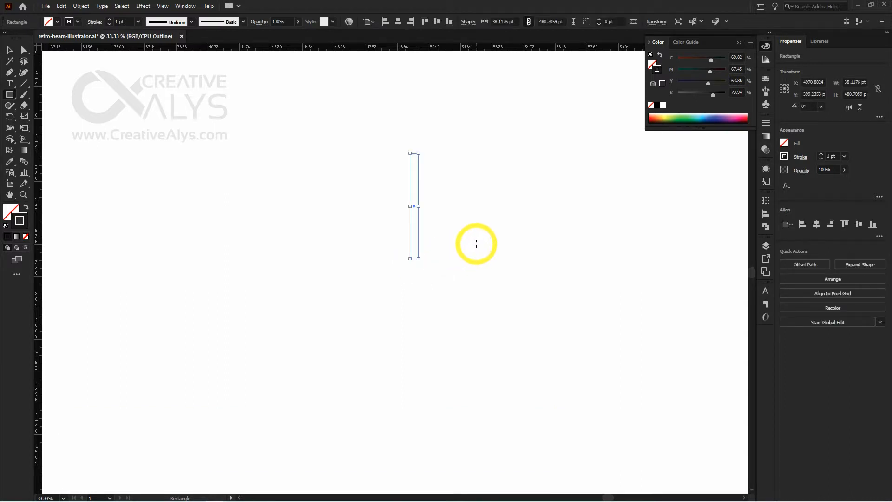
key("v")
key("a")
key("ctrl+y")
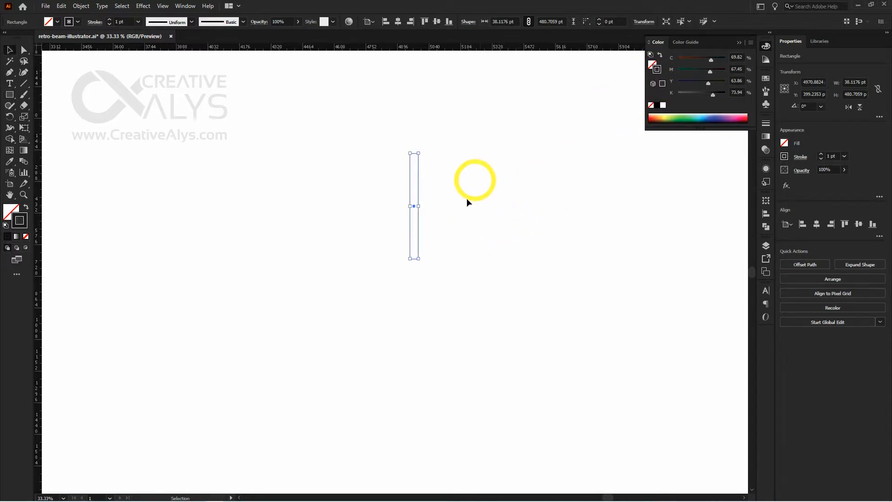
Move the bar about 38 pt left and 38 pt up, and swap its stroke and fill to make it solid black
left_click(458, 233)
left_click_drag(418, 220, 410, 211)
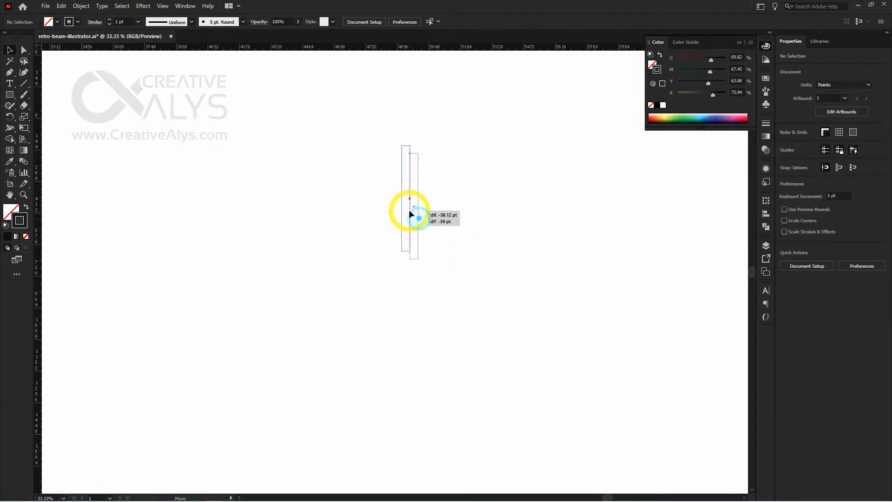
left_click(460, 254)
left_click(410, 225, "ctrl")
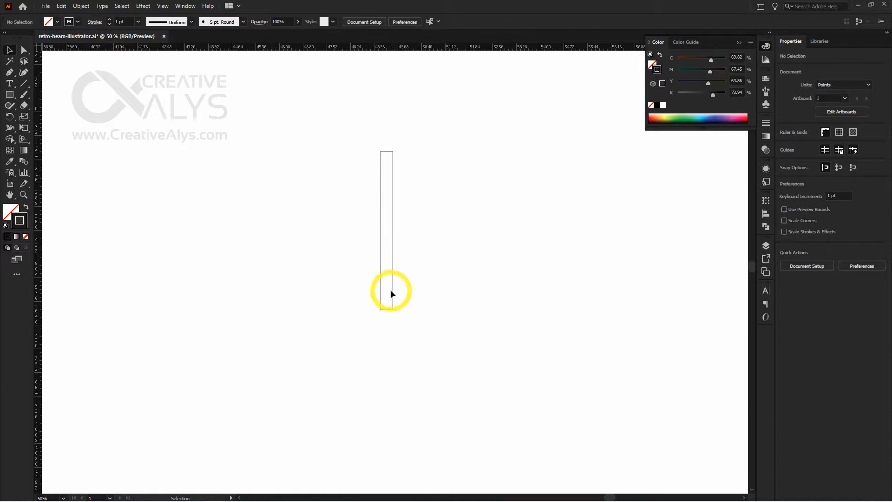
left_click(391, 290)
key("shift+x")
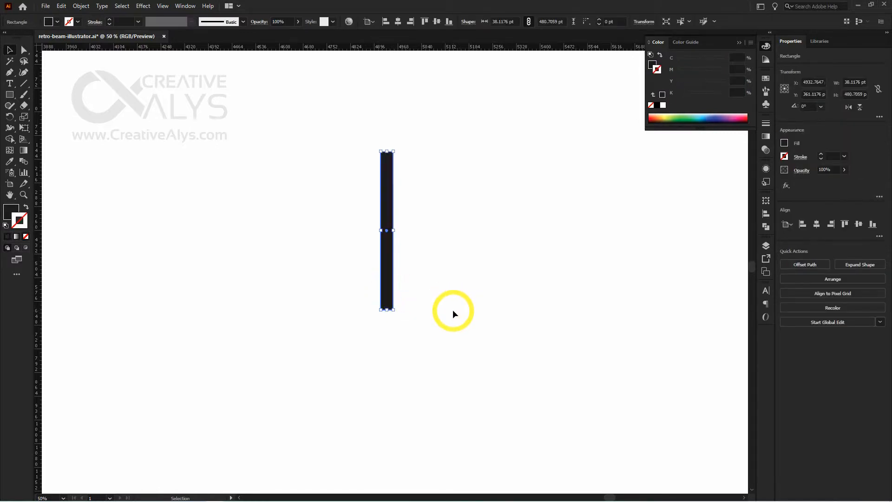
left_click(454, 314)
Align the bar's two bottom anchor points to their horizontal center to taper the bar into a pointed tip
key("a")
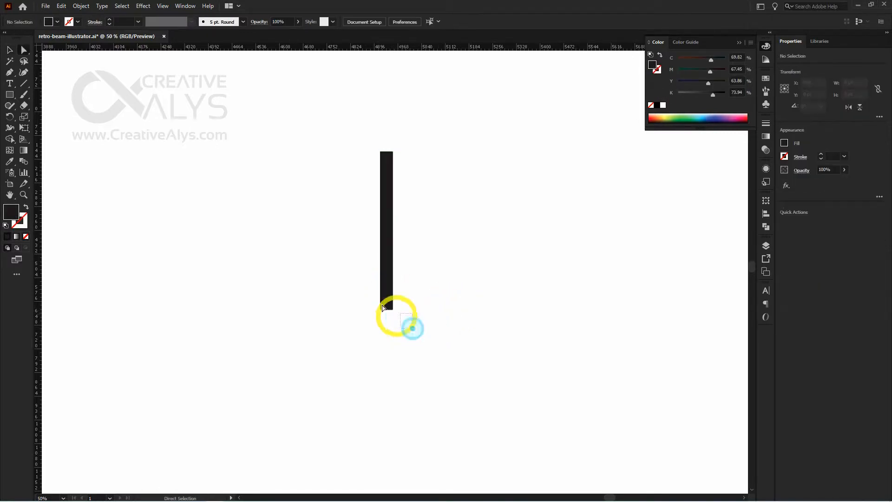
left_click_drag(412, 325, 370, 311)
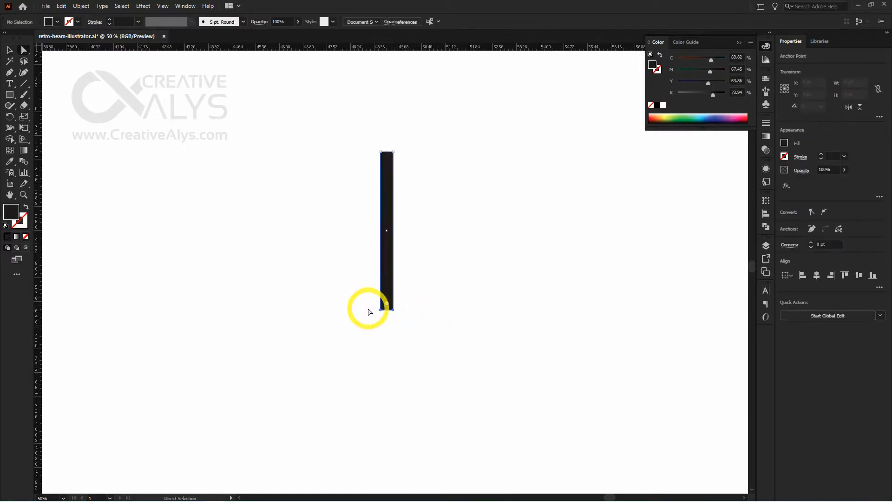
left_click(817, 276)
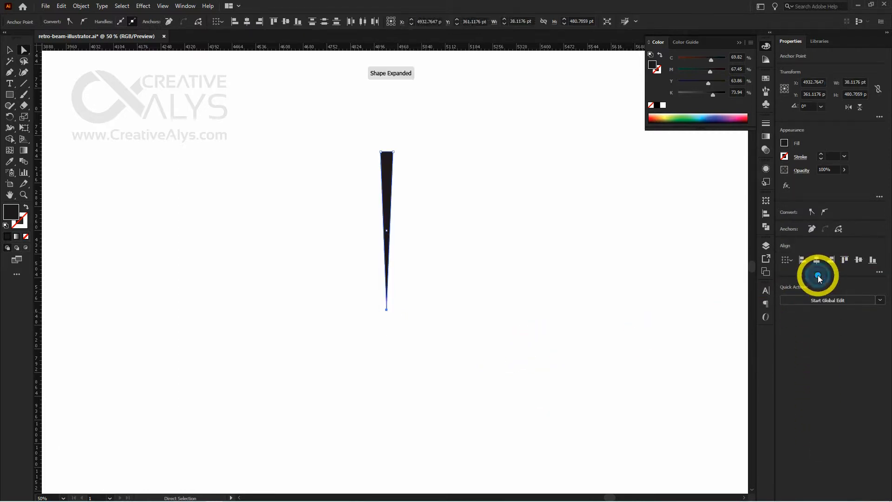
left_click(396, 316)
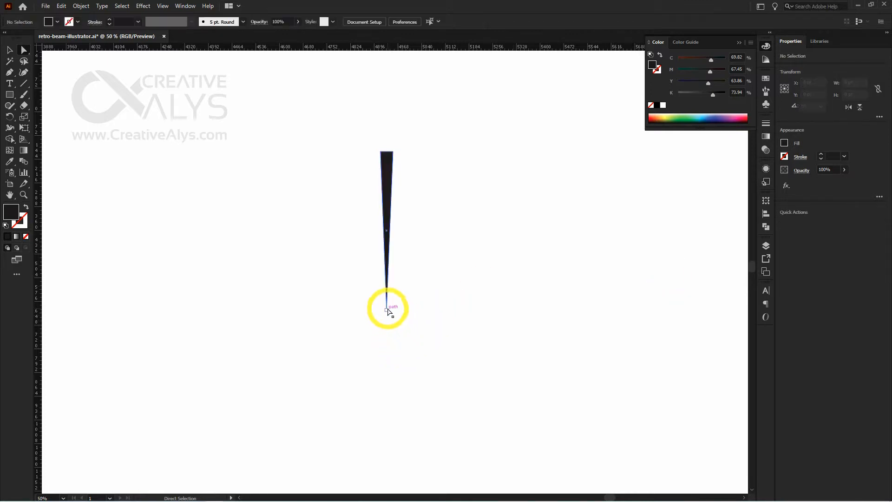
left_click_drag(387, 310, 389, 313)
key("p")
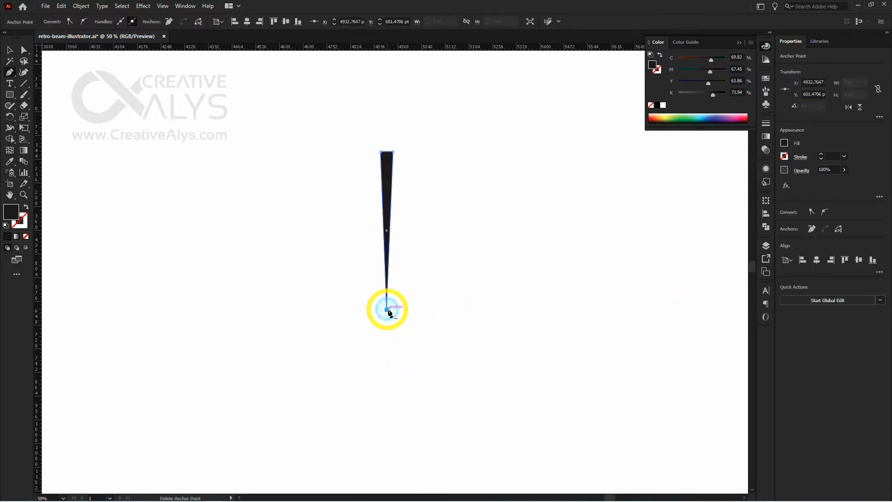
key("v")
left_click(396, 154)
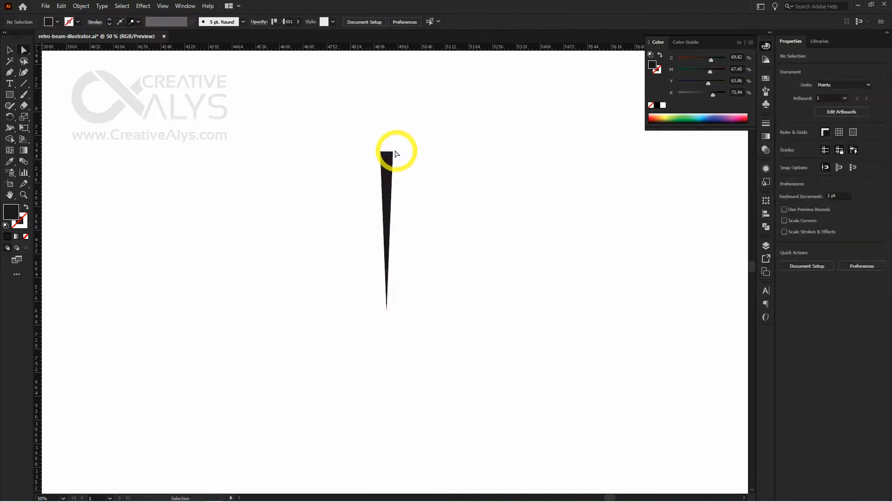
Select the two top anchor points of the spike and scale them inward horizontally to narrow its upper end
left_click_drag(396, 154, 393, 155)
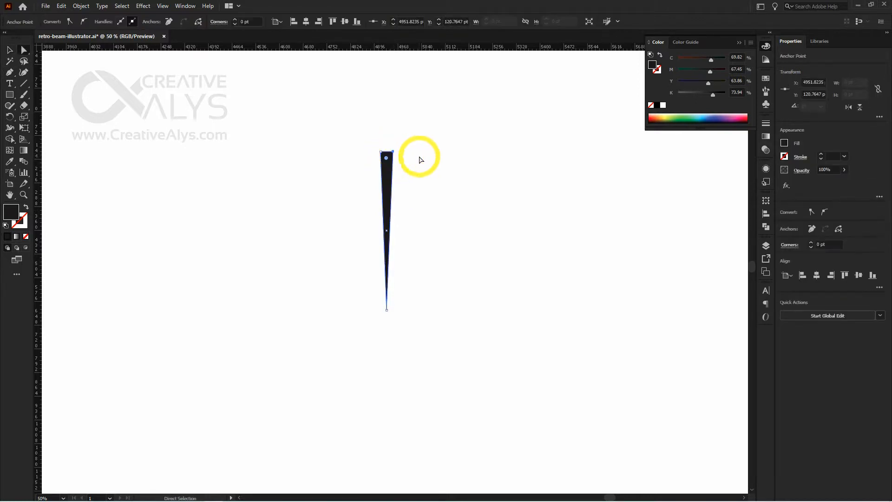
key("s")
left_click_drag(453, 166, 431, 166)
key("v")
left_click(456, 265)
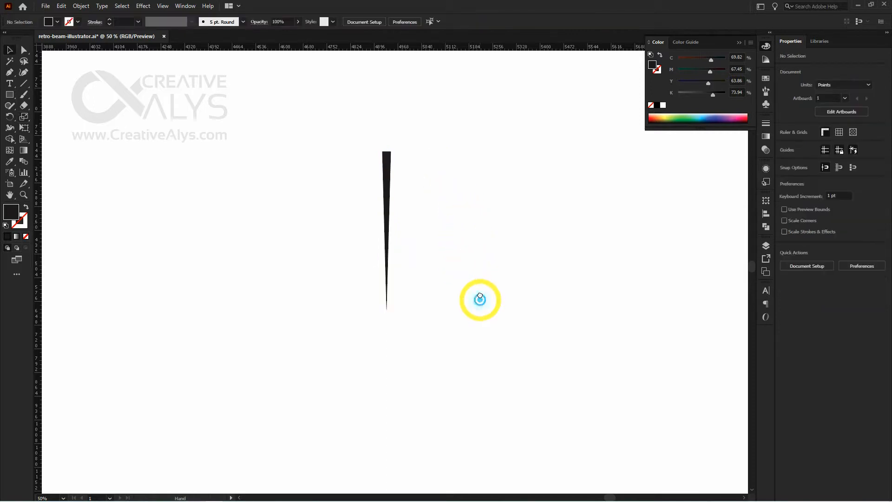
Create an 80 by 80 pt circle with the Ellipse tool beside the spike's tip, with a black stroke and no fill
left_click_drag(478, 299, 472, 285)
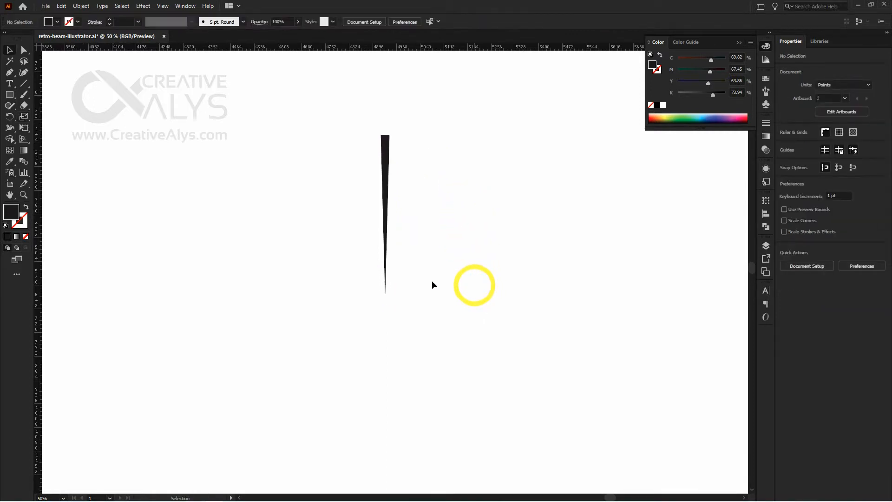
left_click(11, 95)
left_click_drag(12, 96, 50, 115)
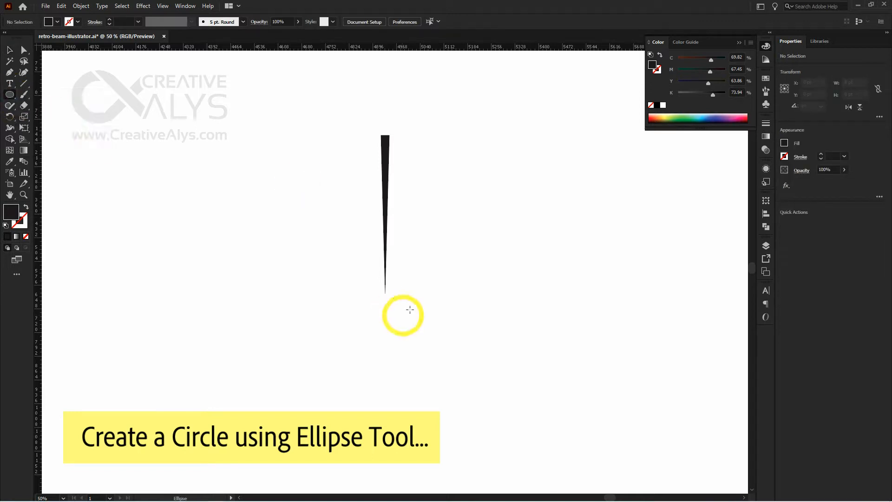
left_click(439, 295)
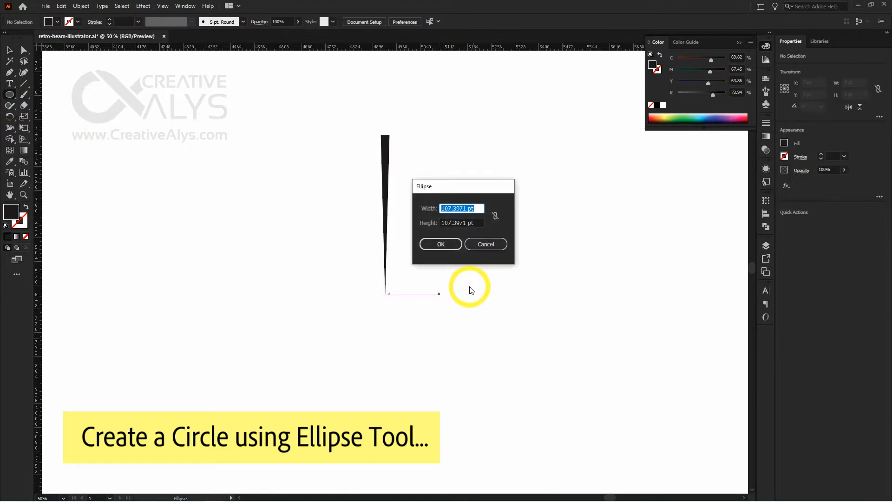
key("Tab")
type("80")
key("Tab")
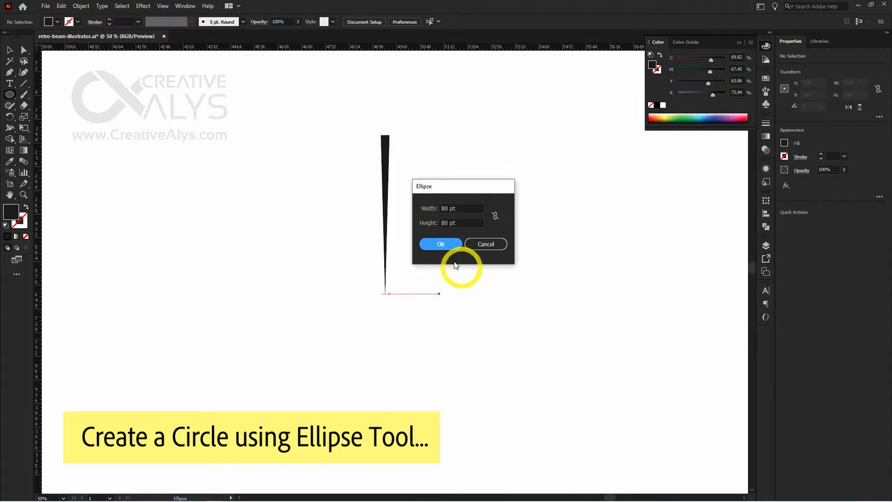
left_click(450, 245)
key("shift+x")
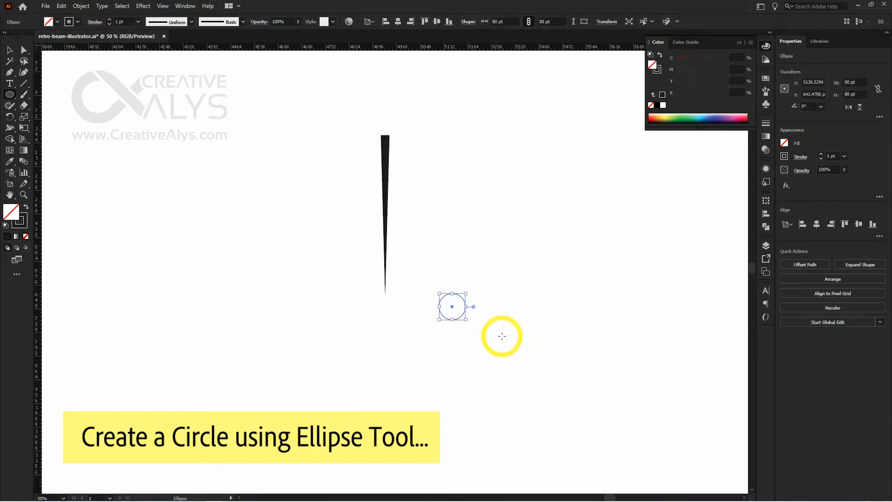
Enlarge the circle proportionally from its center to about 96 pt in diameter
left_click_drag(468, 322, 525, 347)
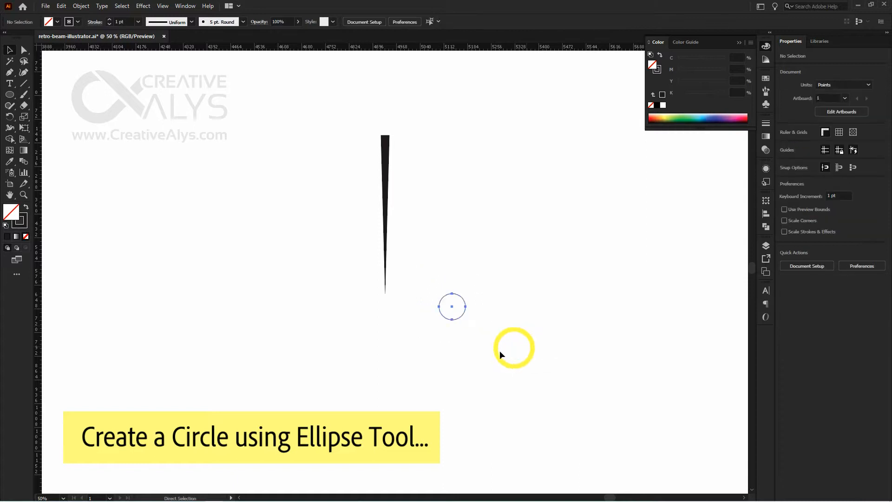
left_click(462, 316)
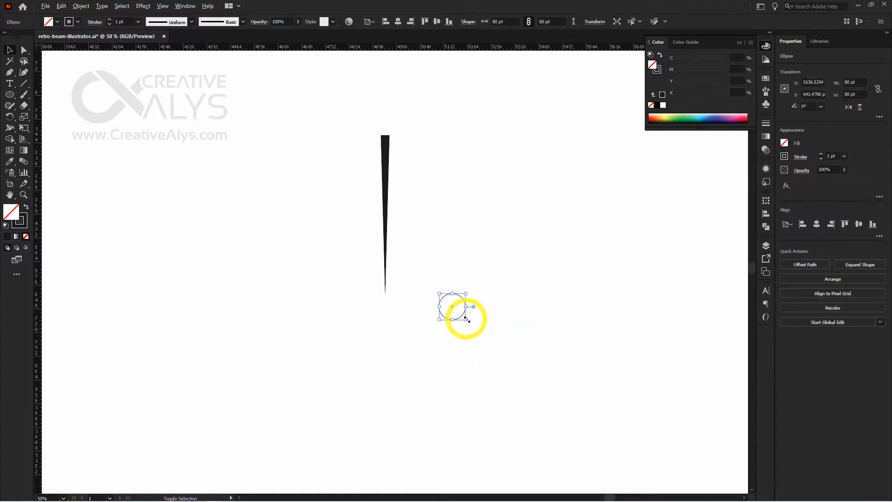
left_click_drag(466, 321, 469, 323)
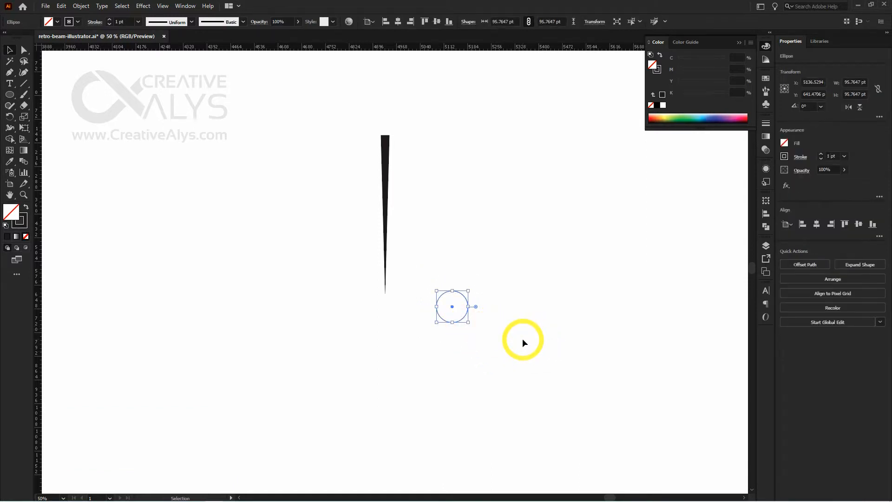
left_click(521, 338)
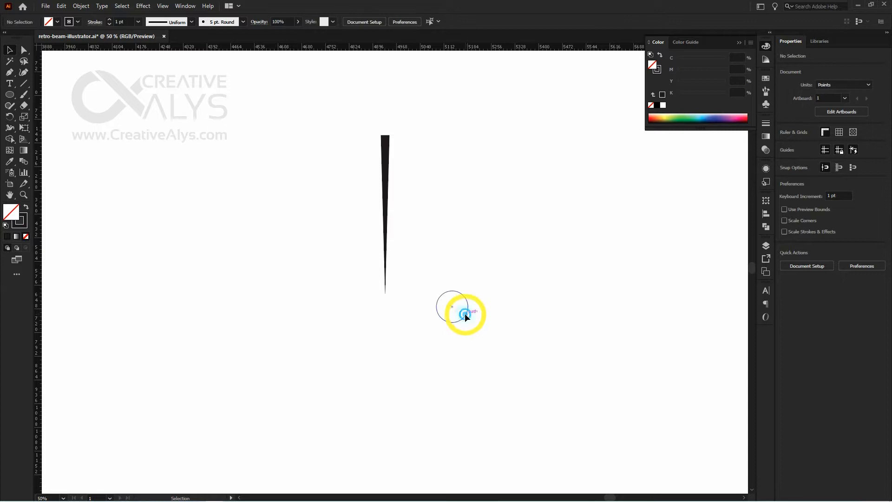
Move the circle directly under the spike, horizontally centered on it, so its upper edge slightly overlaps the tip
left_click_drag(405, 313, 354, 297)
left_click(466, 344)
key("z")
Move the spike's tip anchor point onto the upper-left edge of the circle
key("a")
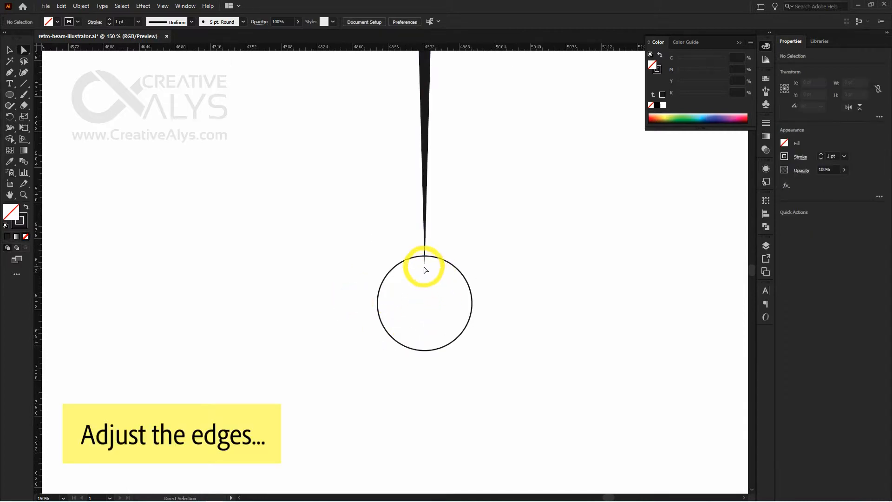
left_click_drag(412, 268, 379, 286)
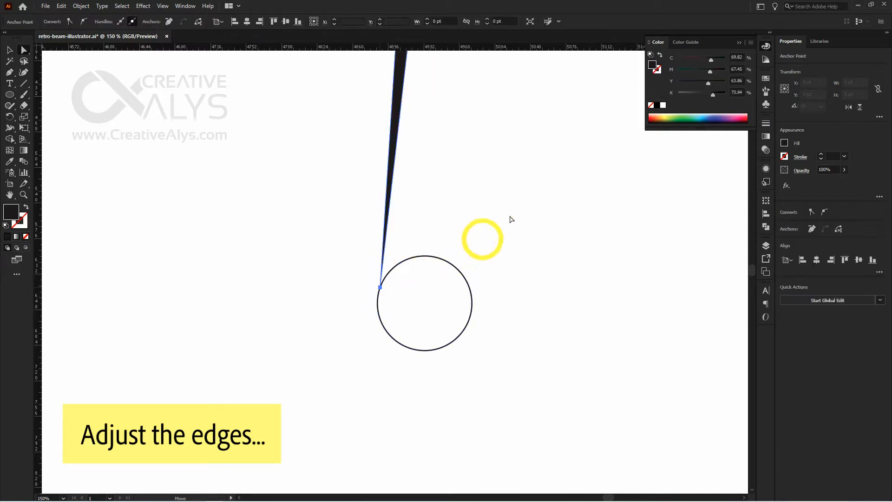
key("space")
left_click_drag(512, 186, 489, 358)
key("ctrl+minus")
key("ctrl+minus")
key("ctrl+minus")
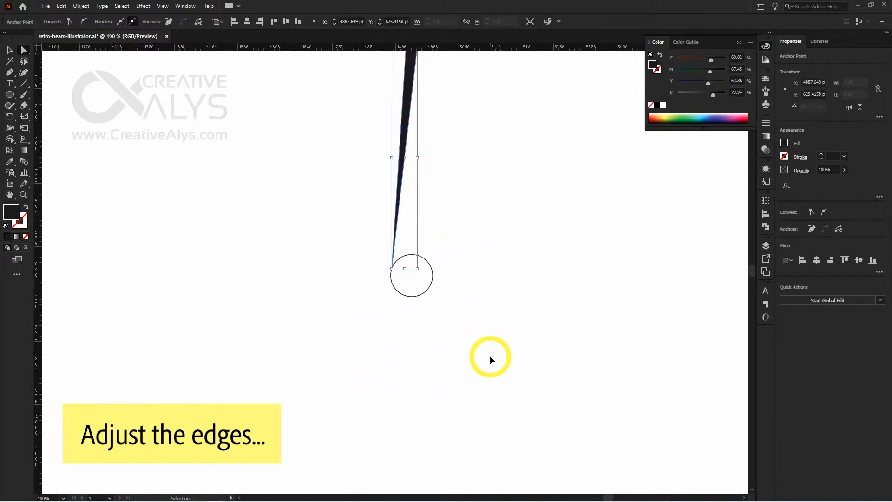
left_click(490, 357)
Move the spike's two top anchor points right and down so the beam leans right and runs tangent to the circle
key("space")
left_click_drag(452, 220, 459, 259)
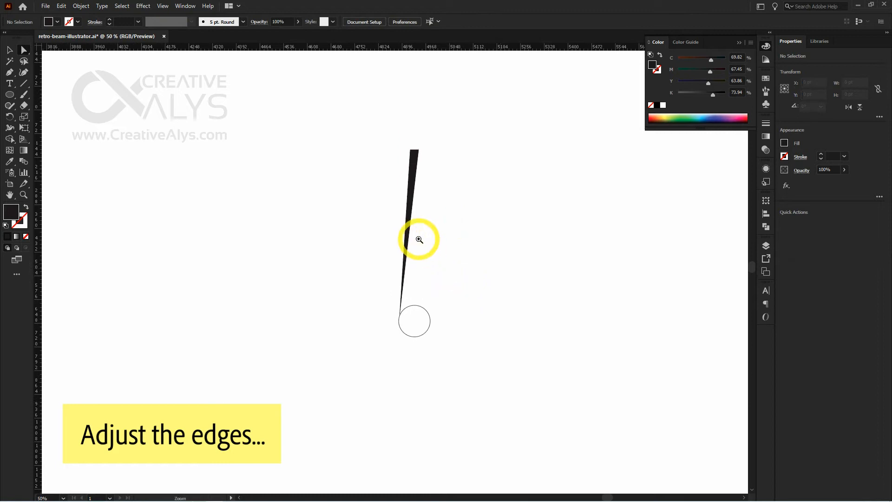
key("ctrl+plus")
left_click_drag(360, 140, 454, 191)
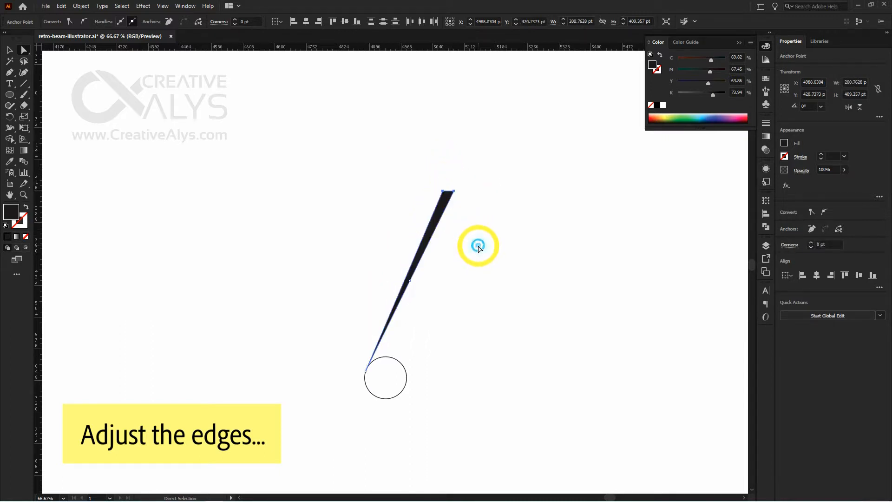
left_click(479, 247)
Extend the beam's upper-left corner about 4 pt right and 9.5 pt up along its edge to square off the wide end
left_click(413, 269, "ctrl")
left_click_drag(463, 269, 479, 263)
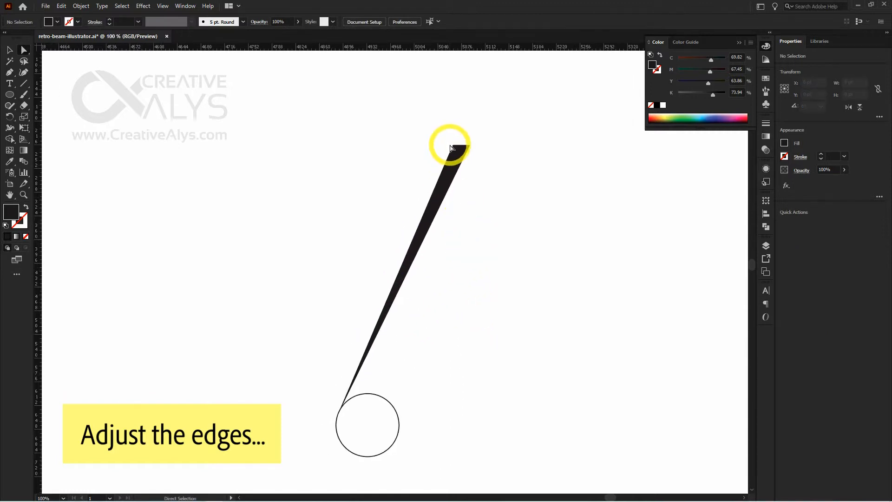
left_click_drag(450, 147, 454, 143)
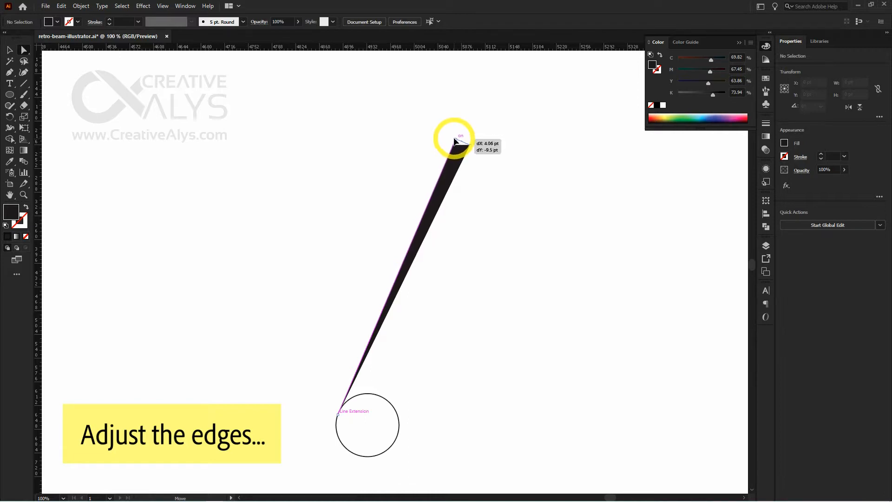
left_click_drag(454, 142, 456, 141)
left_click(502, 299)
Switch to outline view and create a copy of the beam rotated 10° around the circle's center
left_click_drag(502, 299, 484, 250)
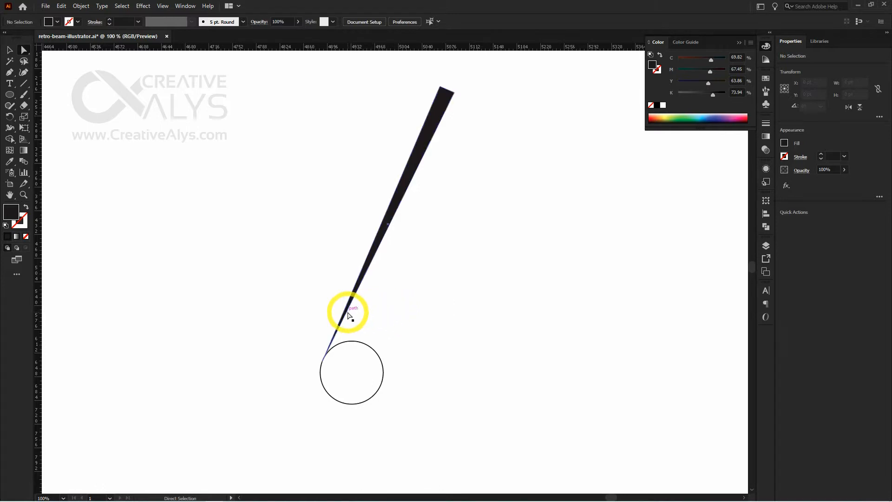
left_click_drag(449, 383, 455, 374)
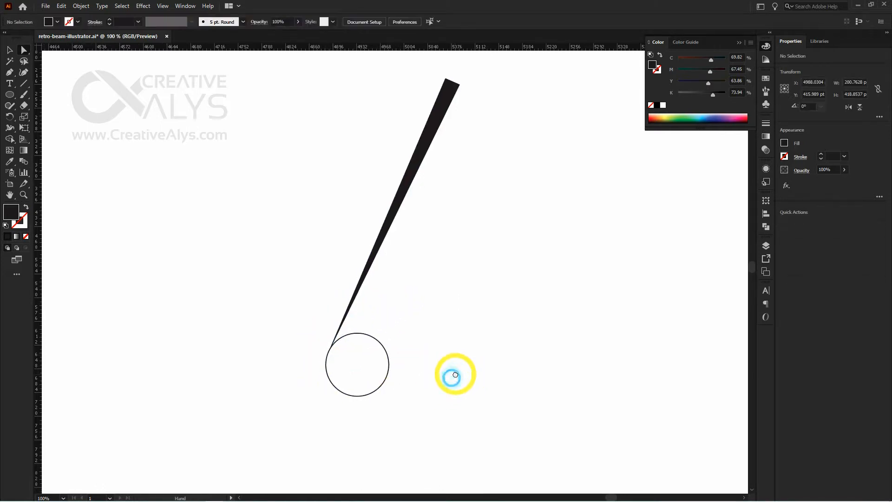
key("v")
left_click(380, 238)
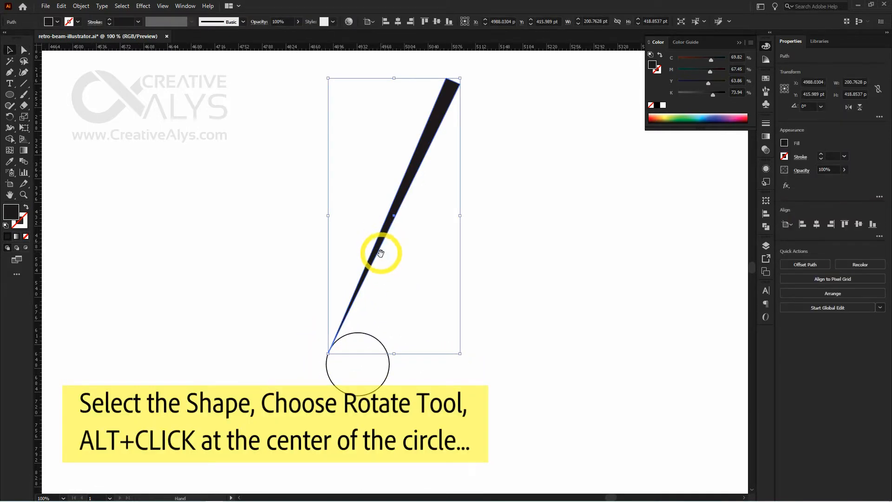
left_click_drag(380, 252, 390, 247)
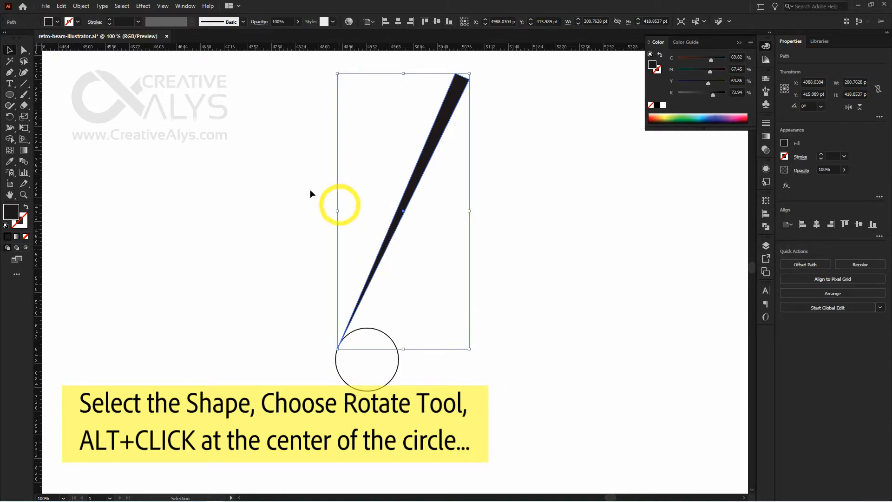
left_click(9, 117)
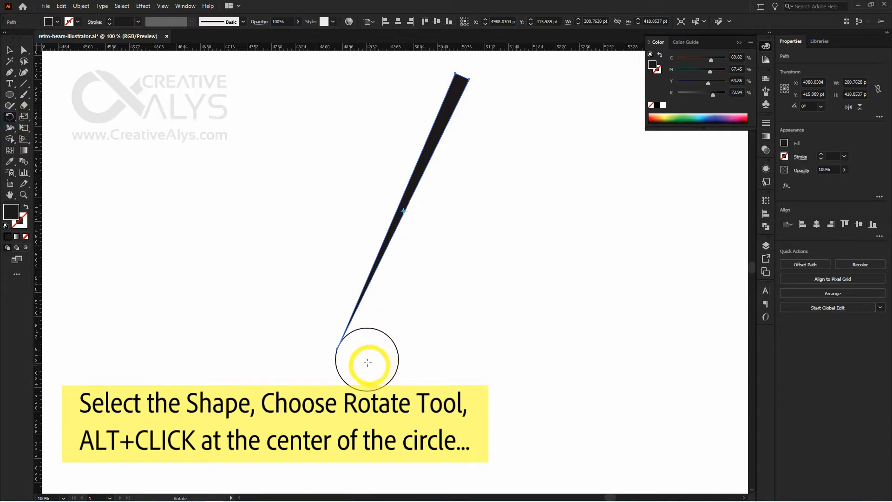
key("ctrl+y")
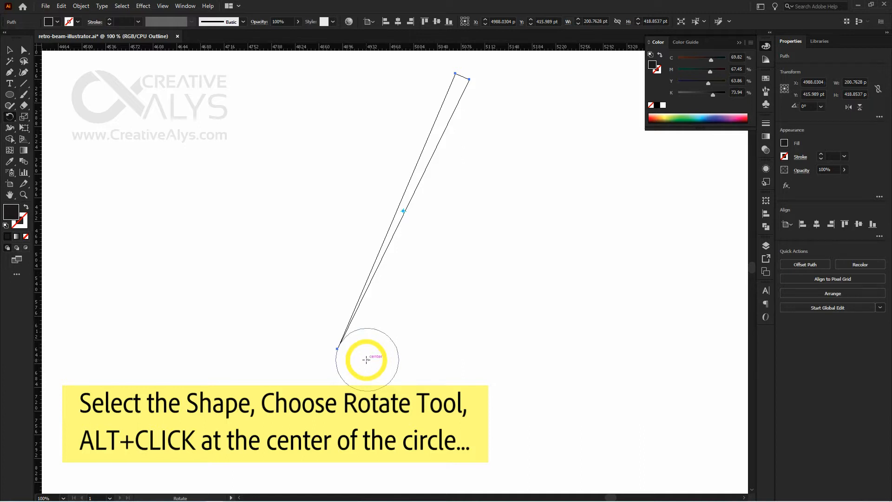
left_click(367, 359, "alt")
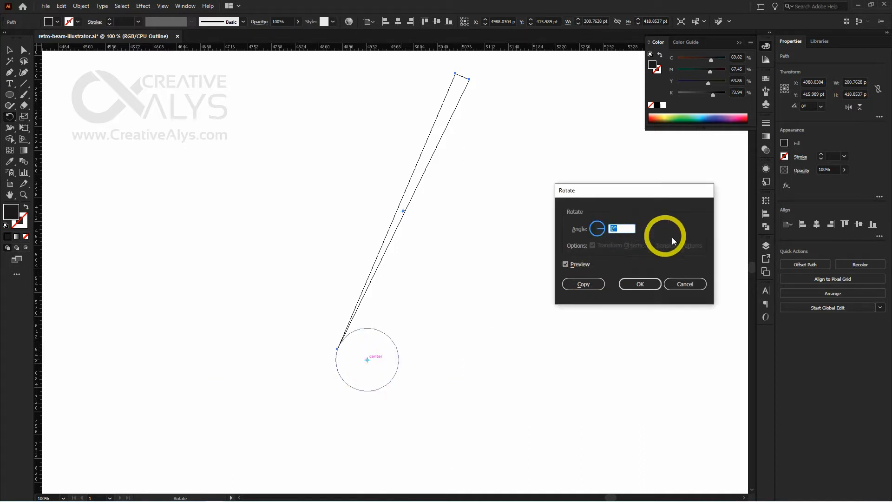
type("10")
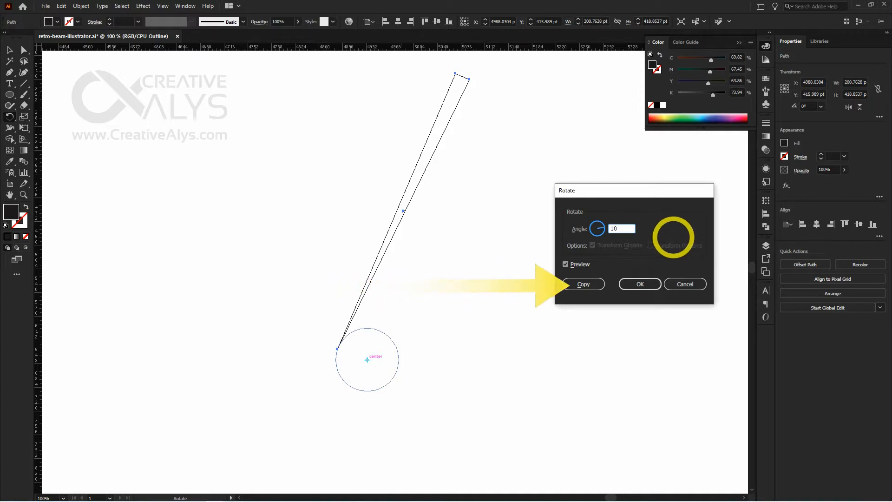
left_click(587, 289)
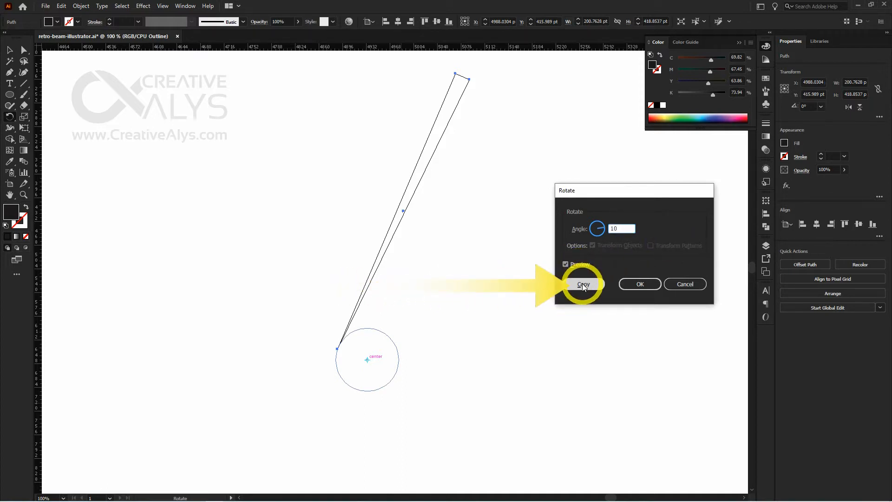
left_click(584, 285)
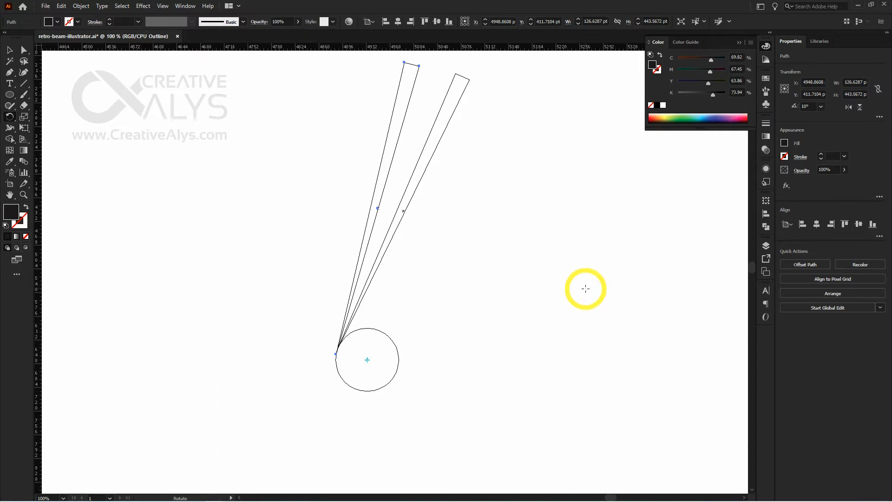
Repeat the 10° rotated copy until the beams complete a full round around the circle
key("ctrl+minus")
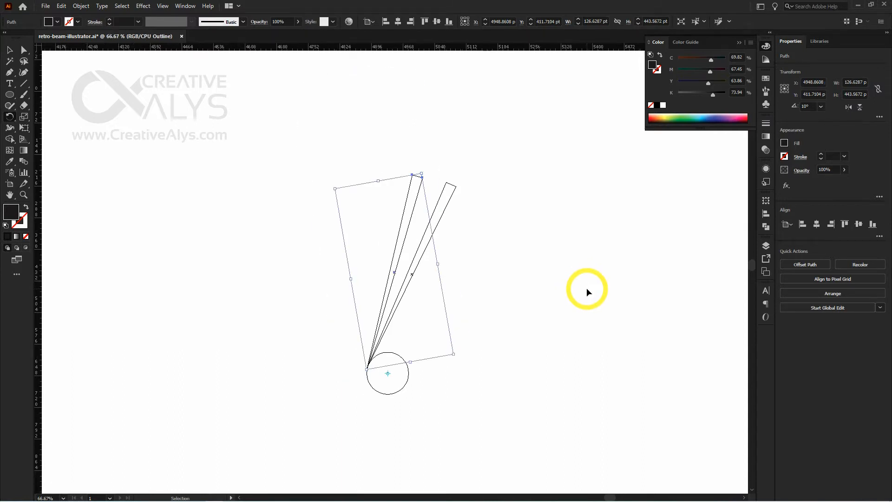
left_click_drag(543, 341, 511, 224)
key("ctrl+minus")
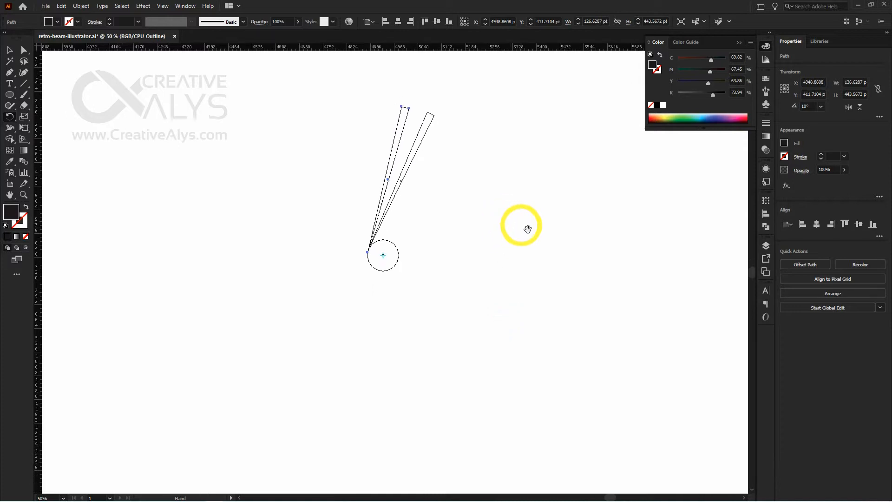
left_click(767, 47)
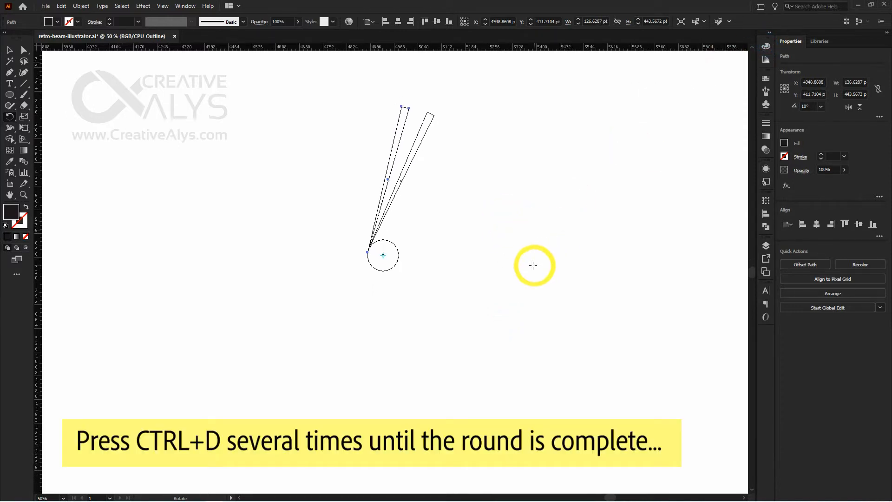
key("ctrl+d")
key("ctrl+d")
key("ctrl+d")
key("ctrl+d")
key("ctrl+d")
key("ctrl+d")
key("ctrl+d")
key("ctrl+d")
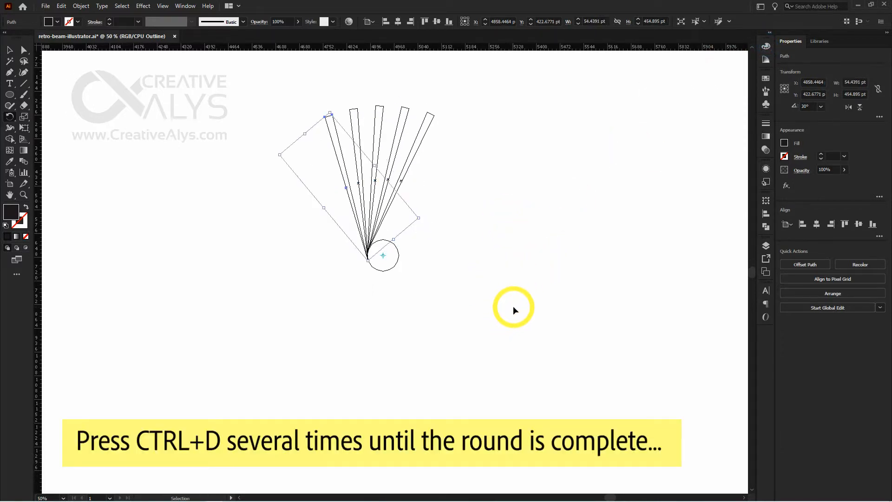
key("ctrl+d")
key("ctrl+d")
key("ctrl+d")
key("ctrl+d")
key("ctrl+d")
key("ctrl+d")
key("ctrl+d")
key("ctrl+d")
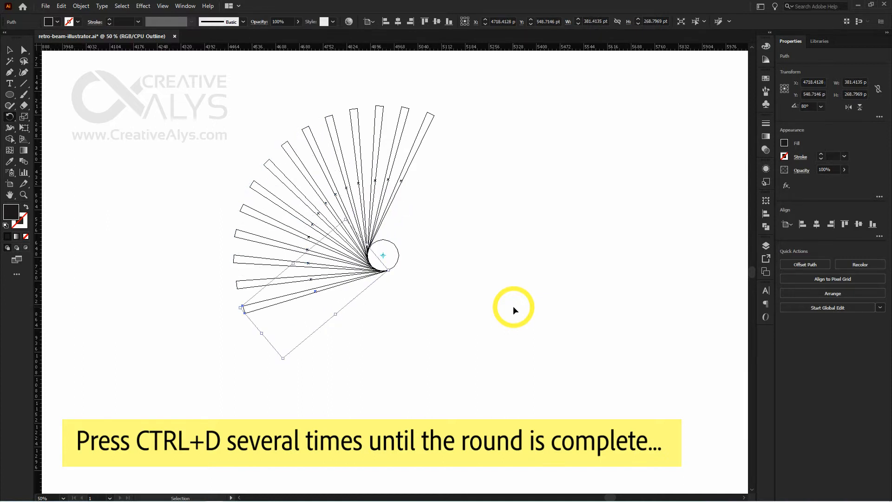
key("ctrl+d")
key("ctrl+d")
key("ctrl+d")
key("ctrl+d")
key("ctrl+d")
key("ctrl+d")
key("ctrl+d")
key("ctrl+d")
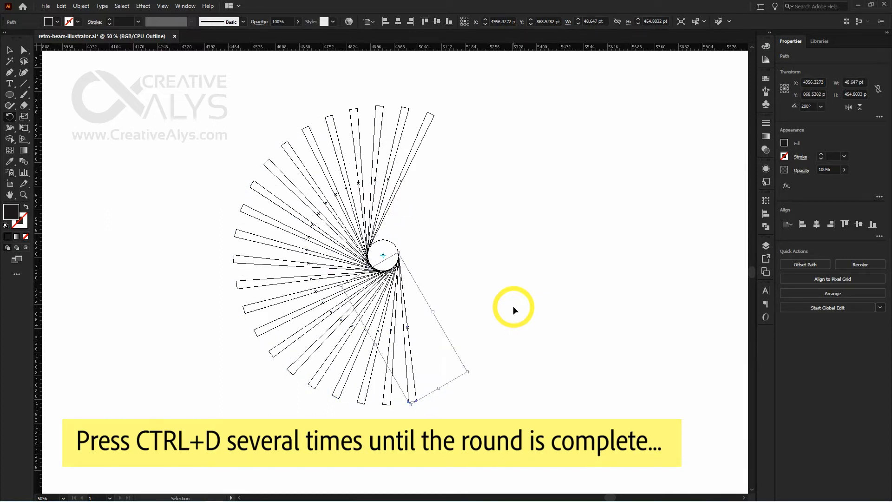
key("ctrl+d")
key("ctrl+d")
key("ctrl+d")
key("ctrl+d")
key("ctrl+d")
key("ctrl+d")
key("ctrl+d")
key("ctrl+d")
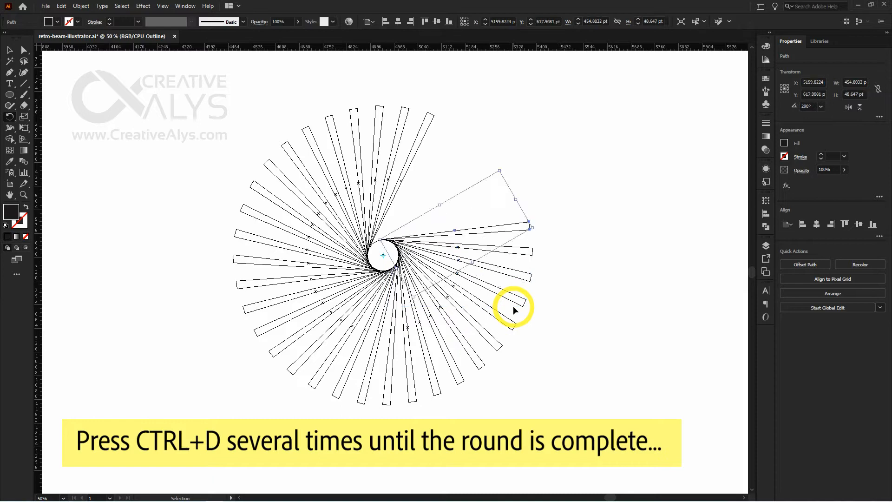
key("ctrl+d")
key("ctrl+d")
key("ctrl+d")
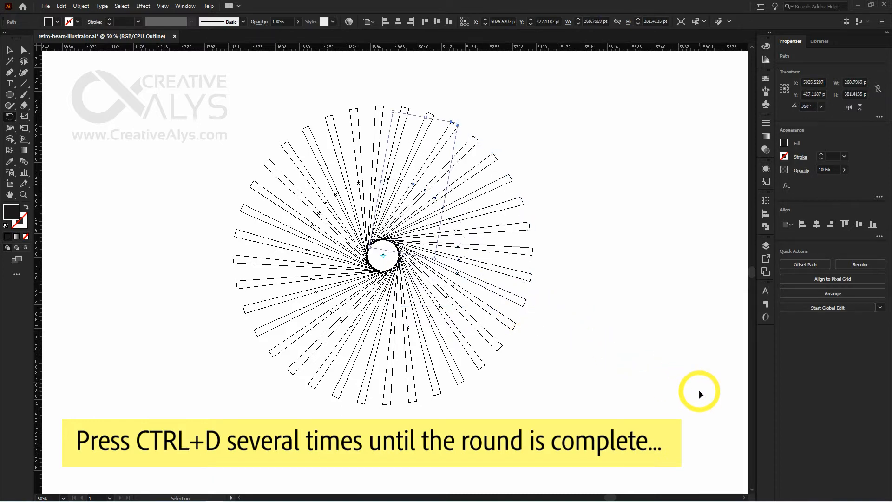
Return from outline to preview view and deselect the last beam
key("ctrl+y")
key("r")
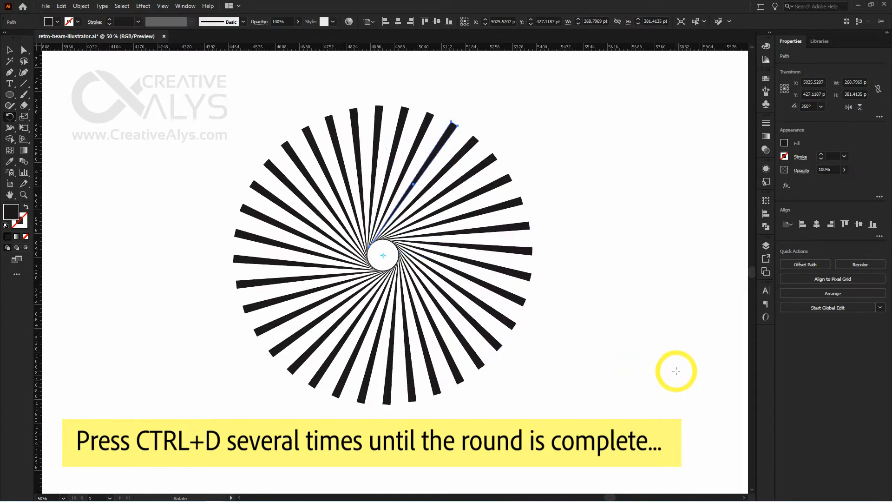
key("v")
left_click(661, 362)
key("space")
left_click_drag(592, 360, 641, 379)
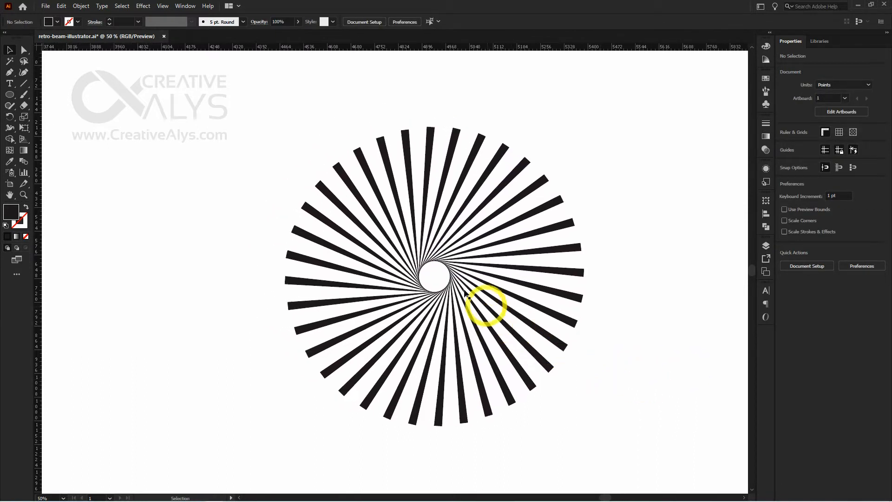
left_click_drag(450, 282, 684, 259)
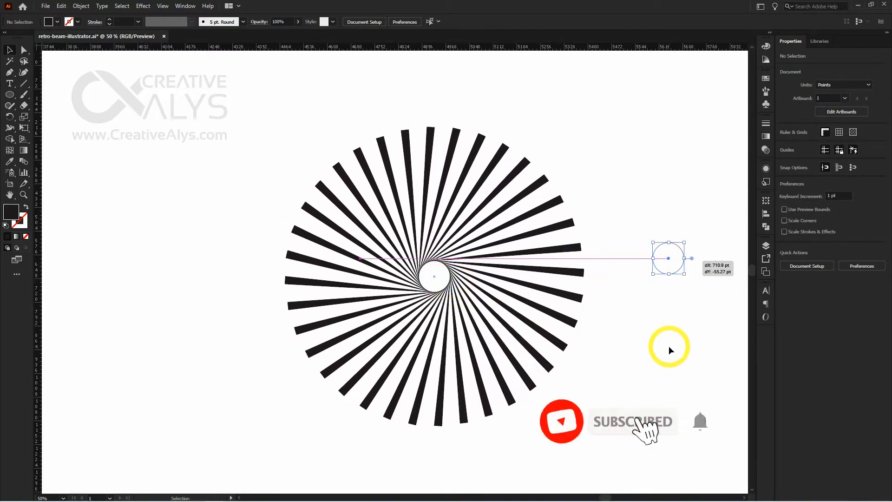
key("ctrl+z")
left_click(659, 364)
key("space")
left_click_drag(644, 341, 665, 358)
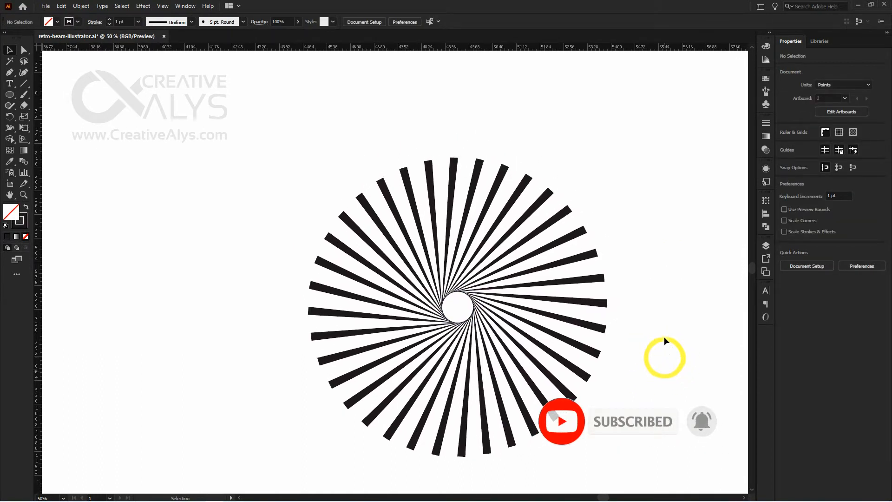
left_click_drag(655, 271, 628, 242)
key("ctrl+minus")
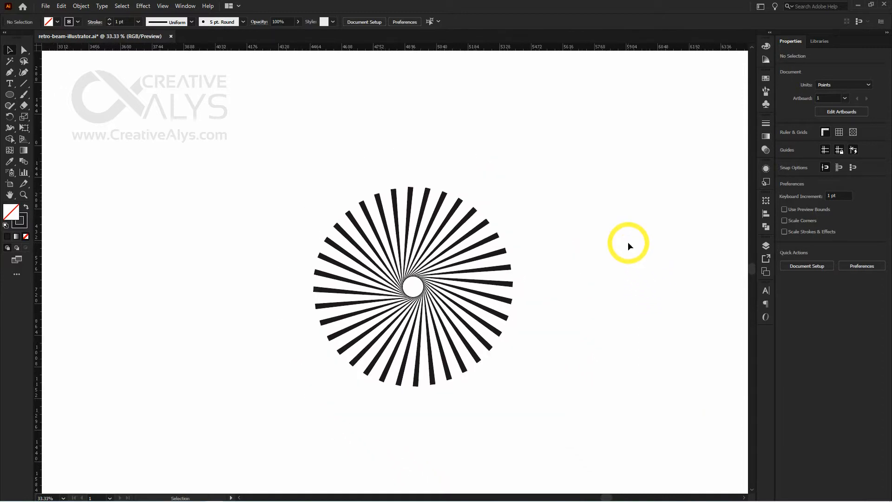
left_click_drag(590, 285, 604, 280)
left_click(454, 228)
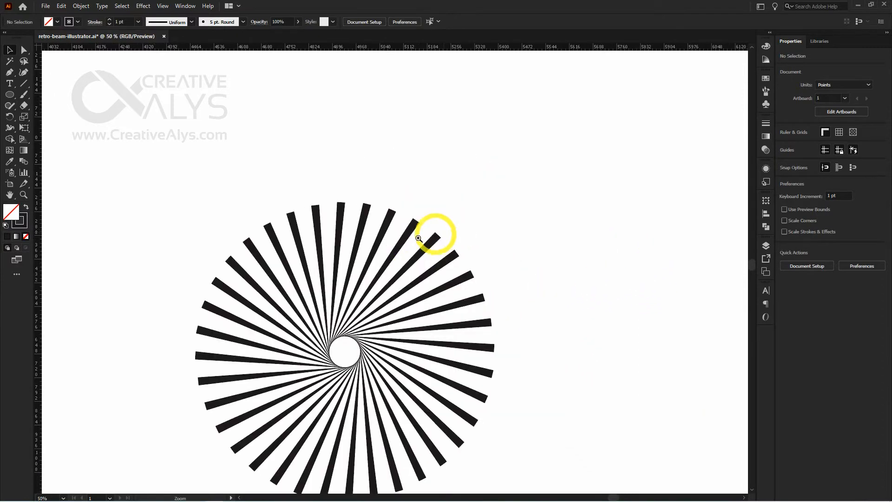
left_click(434, 233)
left_click_drag(397, 261, 581, 242)
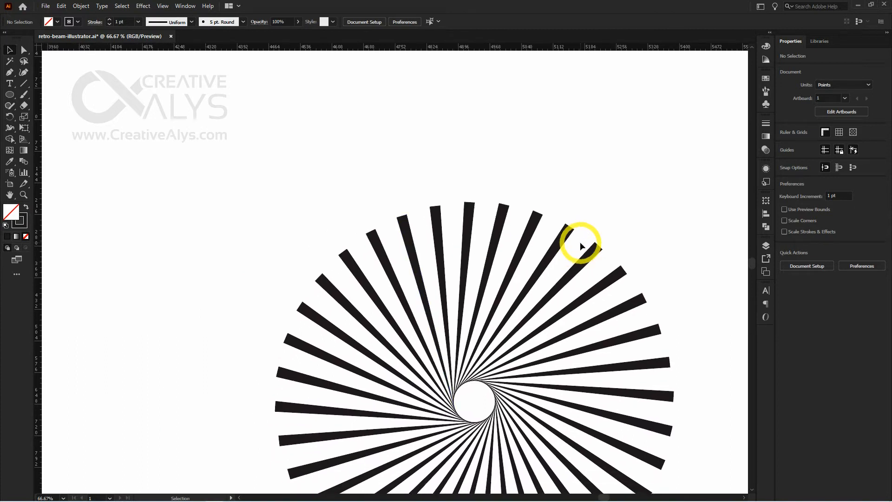
Create a 38.1176 × 480.7059 pt rectangle above the burst's topmost beam and swap its fill and stroke to make it solid dark
key("ctrl+minus")
key("ctrl+minus")
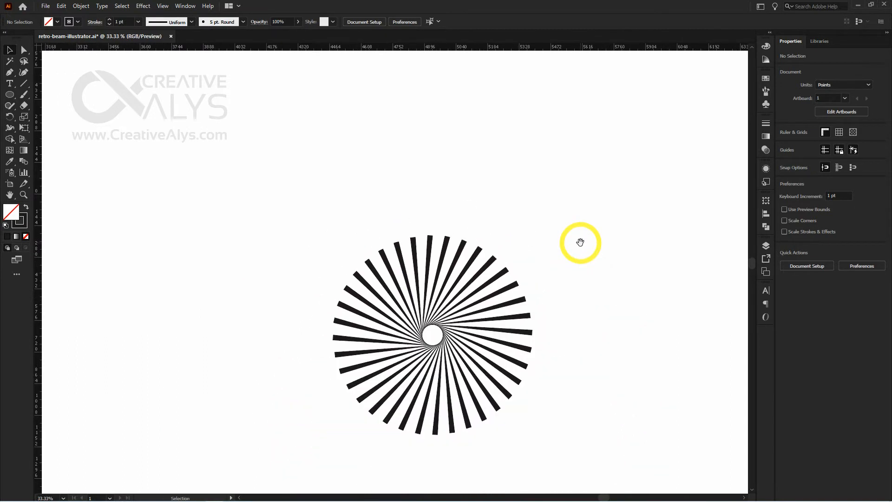
left_click_drag(544, 287, 544, 273)
key("m")
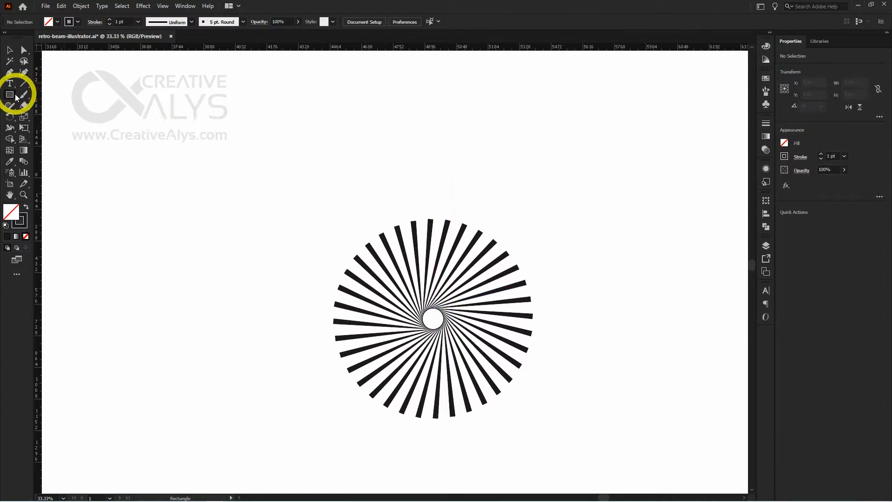
left_click(430, 119)
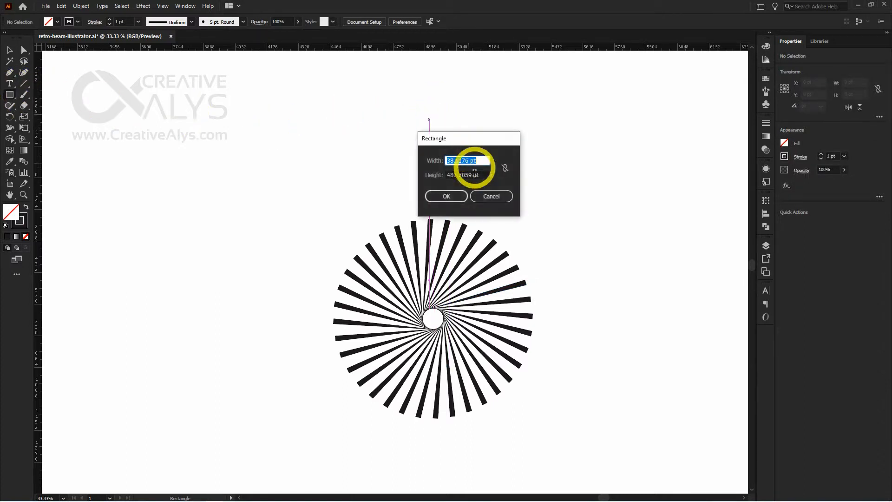
left_click(456, 198)
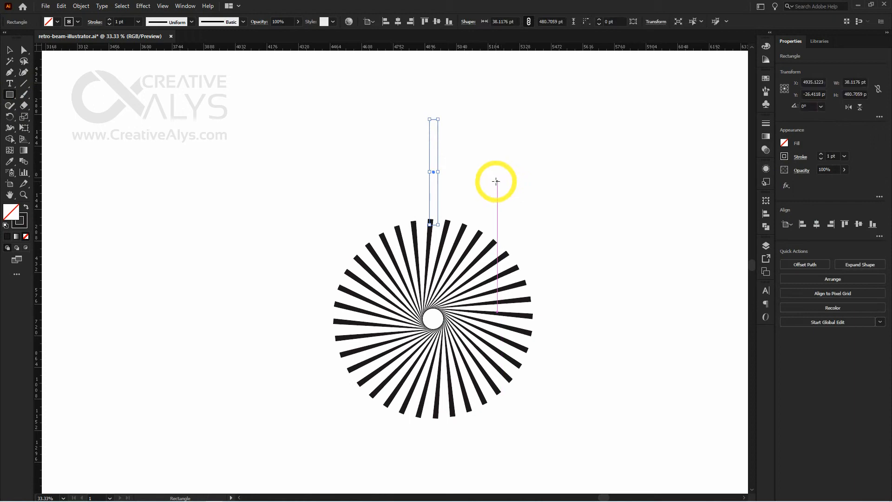
key("shift+x")
key("v")
left_click(484, 180)
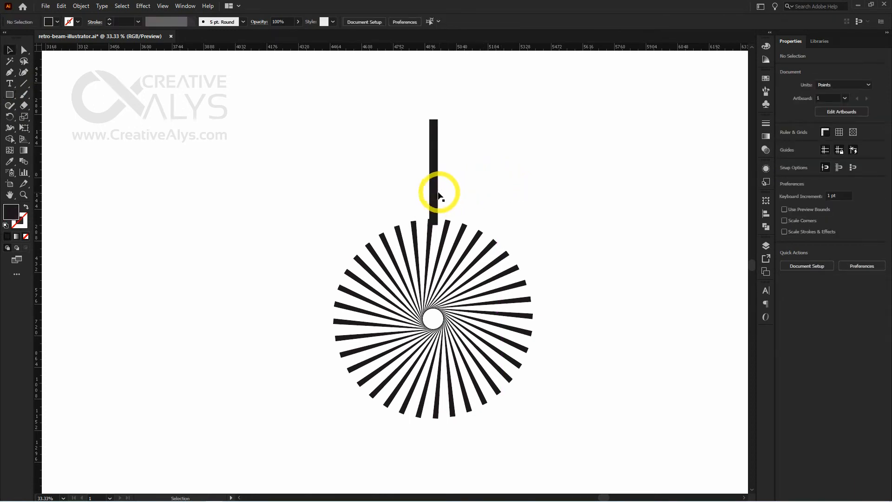
Snap the rectangle's two lower anchor points onto the corners of the topmost beam's wide outer end
left_click_drag(439, 191, 465, 215)
scroll(464, 215, "up", 2)
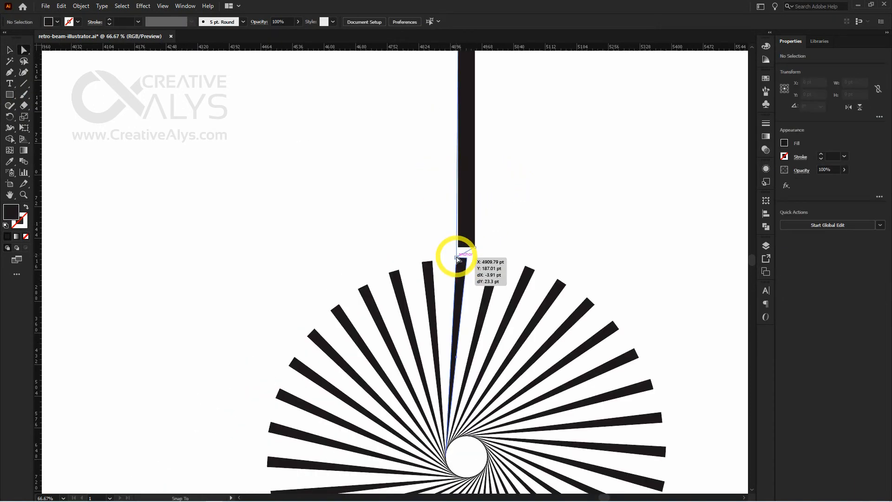
key("a")
left_click(458, 256)
left_click(475, 250)
left_click_drag(475, 249, 469, 257)
Move the rectangle's two upper anchor points left so it leans left, and shift its upper-right corner about 9.4 pt right to widen the end
key("space")
left_click_drag(510, 183, 514, 307)
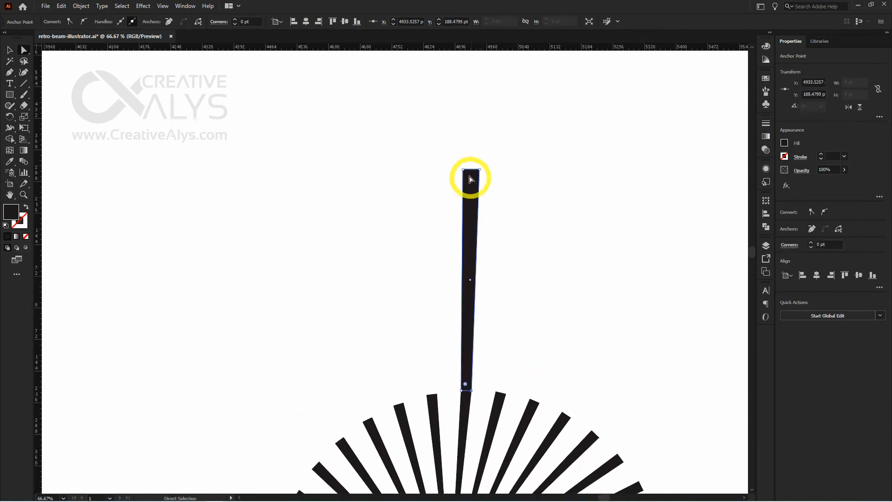
left_click_drag(464, 169, 422, 174)
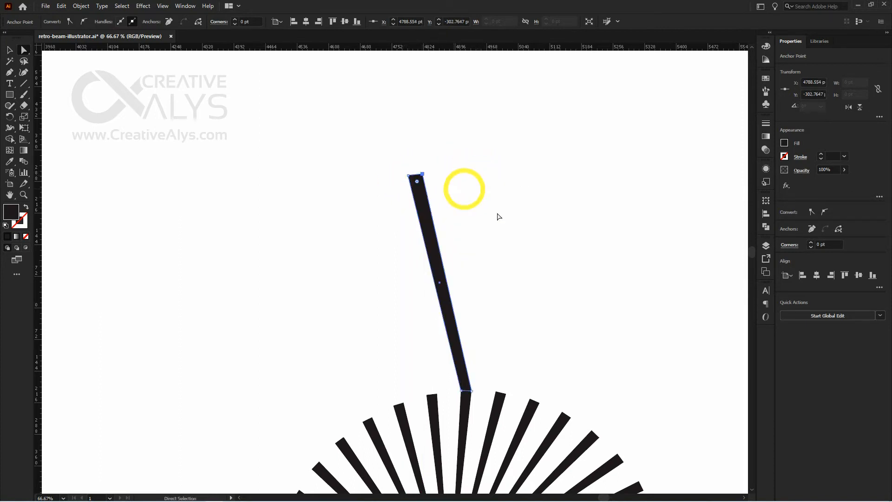
left_click(423, 175)
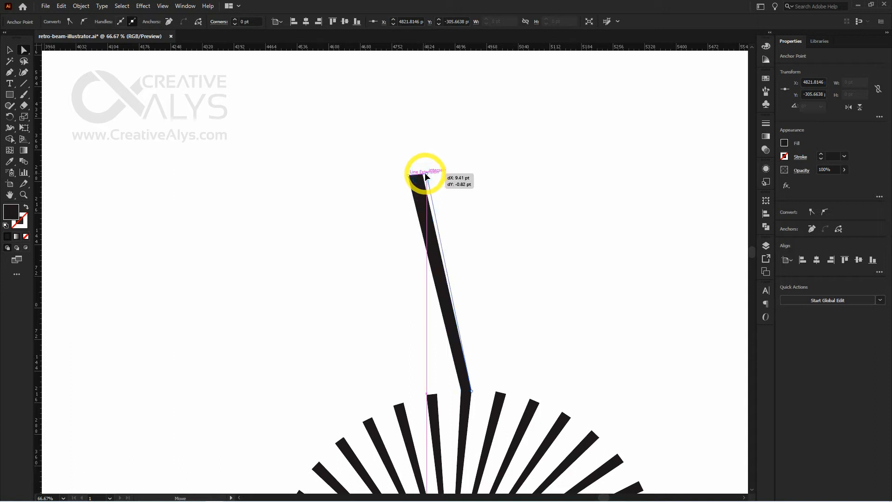
left_click(530, 225)
left_click_drag(529, 225, 535, 245)
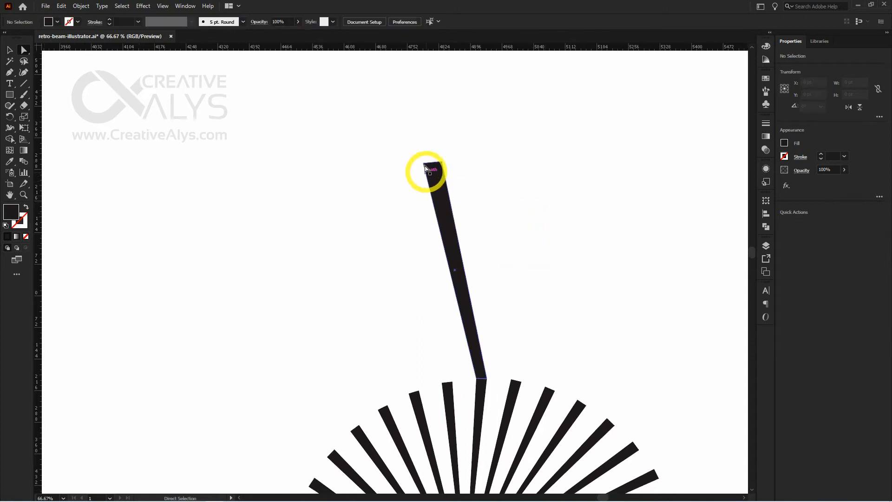
Adjust the upper-left anchor point of the leaning segment so its outer end is squared off
mouse_move(424, 164)
left_mouse_down()
mouse_move(412, 170)
mouse_move(440, 165)
left_mouse_up()
left_click_drag(427, 168, 429, 168)
left_click(542, 239)
scroll(539, 235, "down", 2)
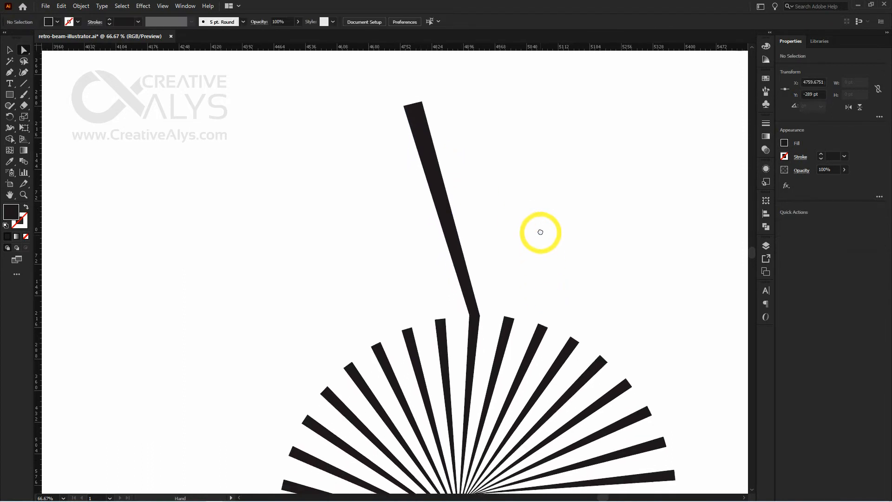
Move the outer end of the leaning segment further left and slightly down to increase its lean
key("v")
key("ctrl+minus")
key("ctrl+minus")
key("ctrl+minus")
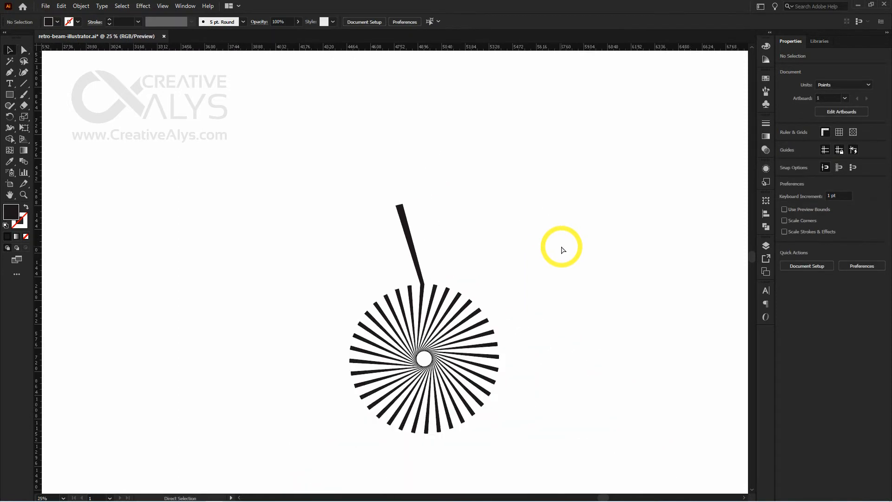
left_click_drag(530, 333, 551, 278)
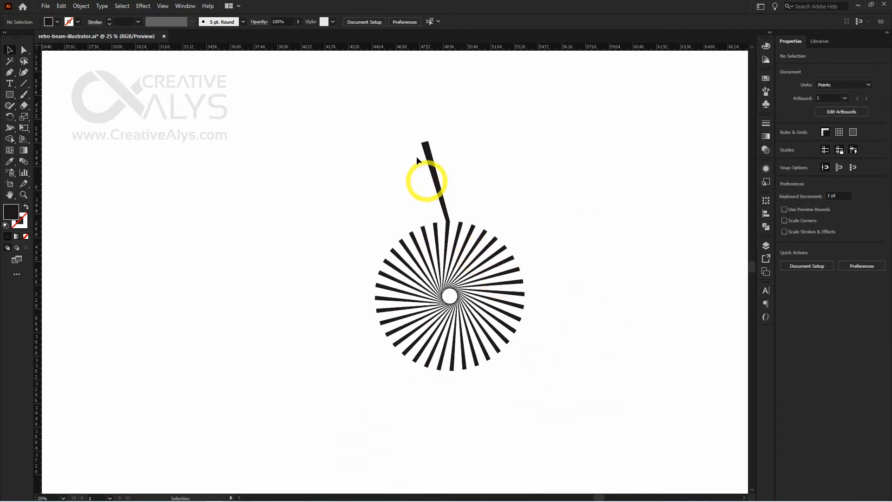
key("a")
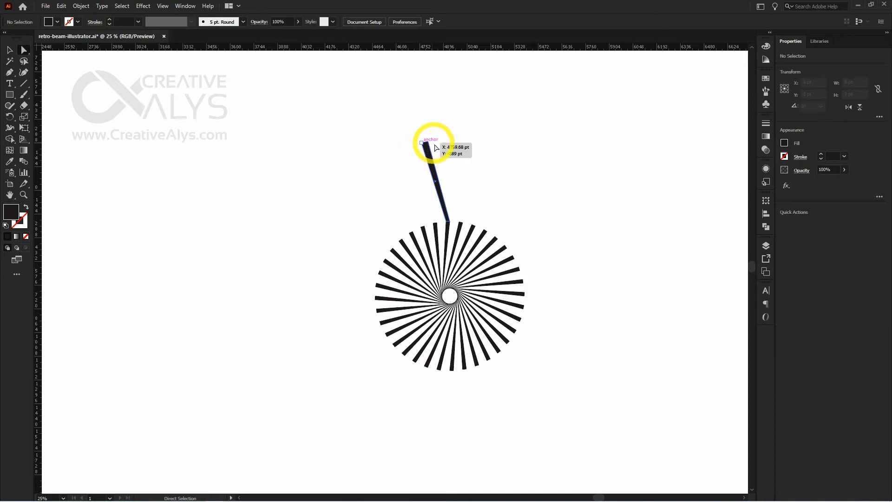
left_click_drag(421, 143, 415, 146)
left_click(462, 171)
Fine-tune the segment's upper-left anchor point to square its outer end to the new lean and widen it slightly
key("ctrl+equal")
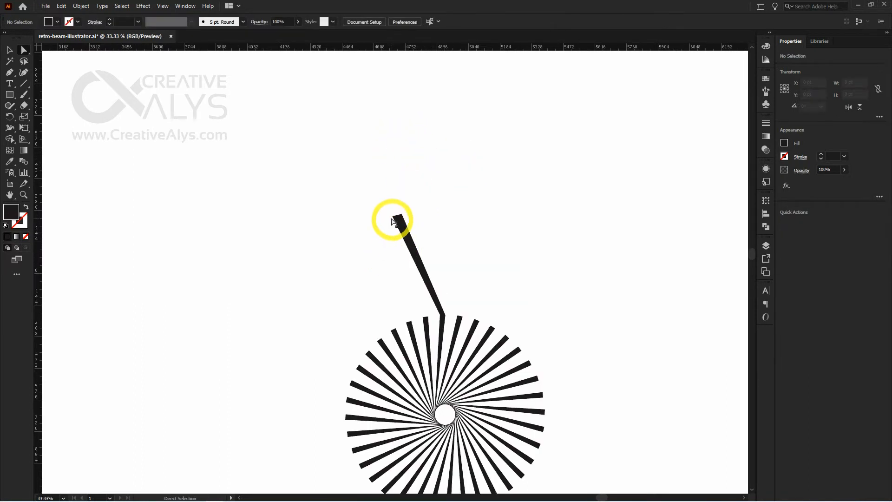
left_click_drag(392, 218, 395, 221)
left_click_drag(486, 283, 495, 195)
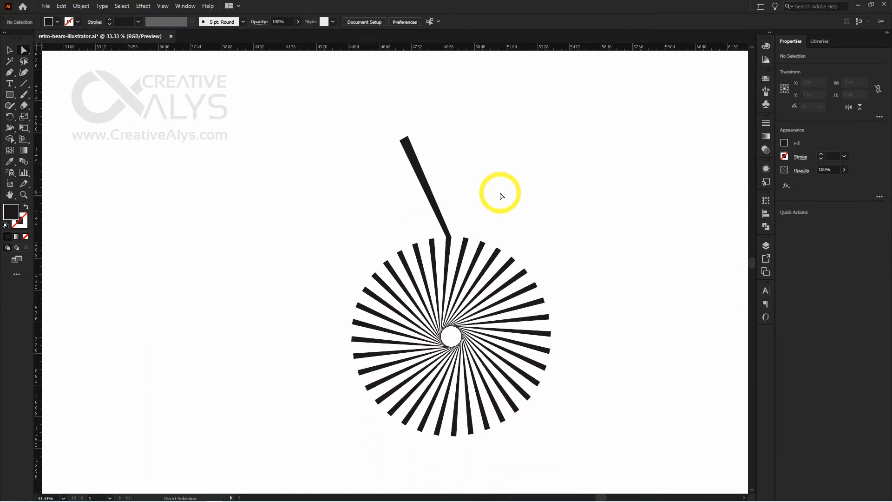
left_click_drag(402, 143, 402, 143)
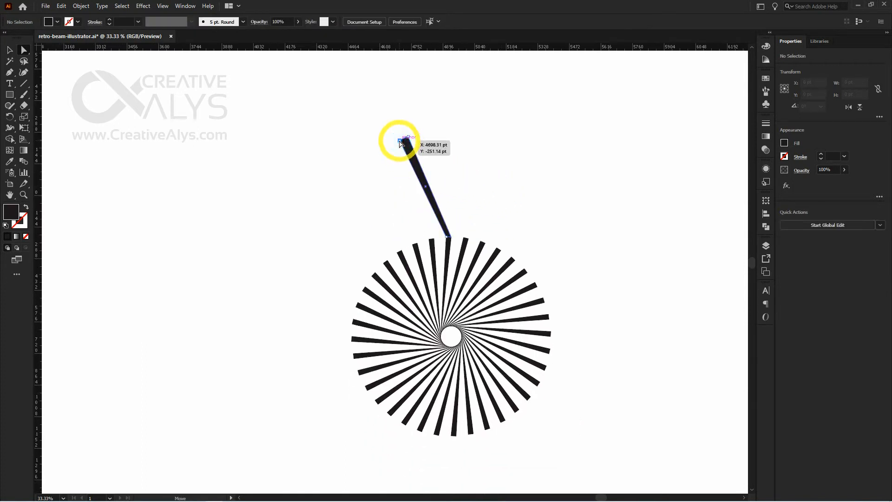
left_click_drag(398, 141, 399, 141)
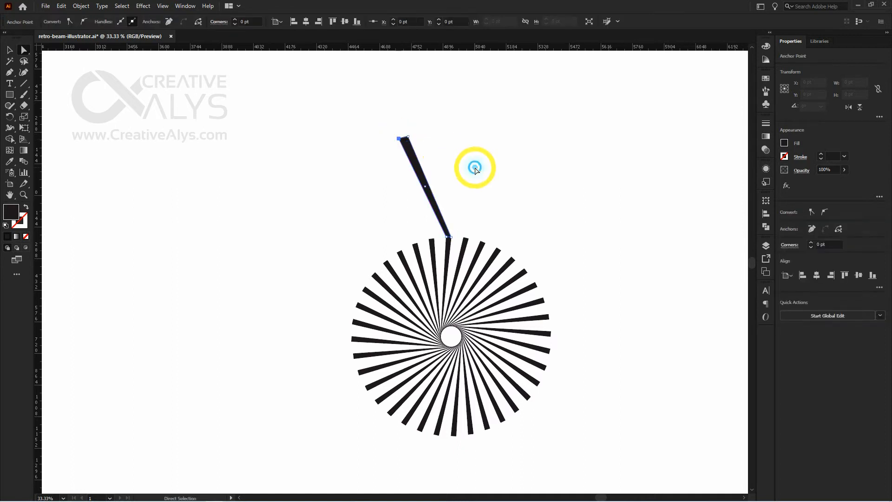
scroll(409, 189, "up", 2)
scroll(351, 299, "up", 3)
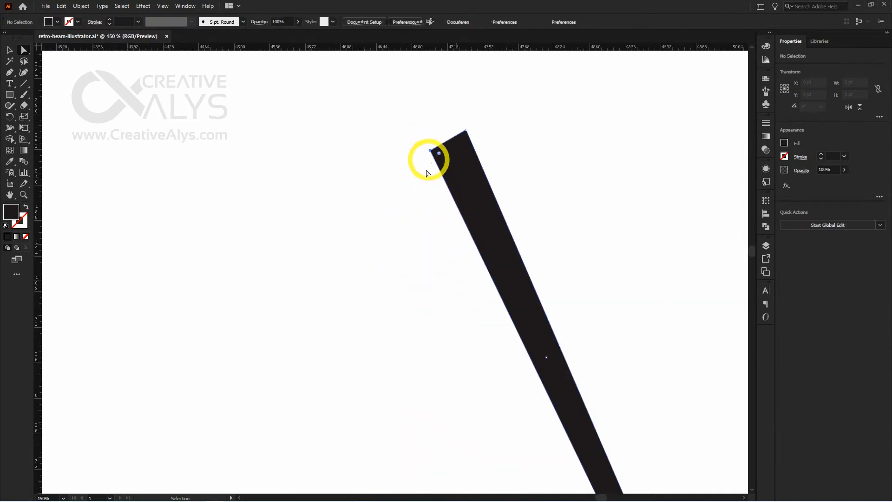
left_click_drag(430, 151, 425, 149)
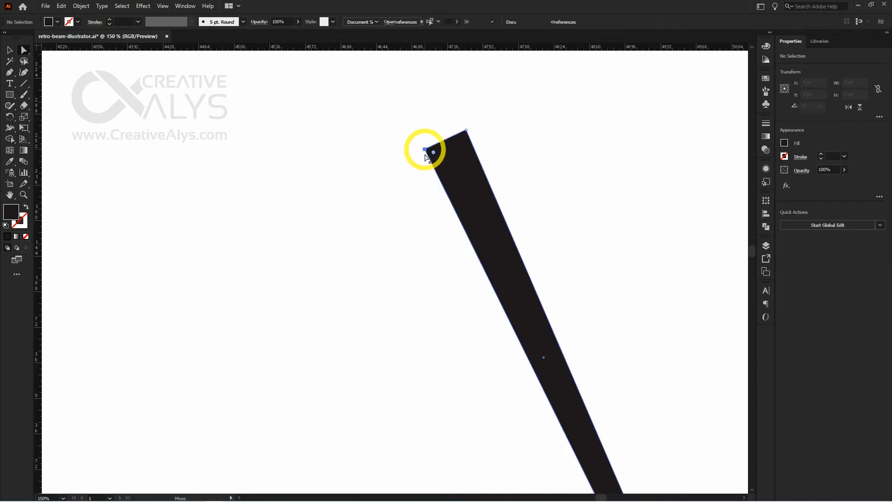
left_click(408, 209)
scroll(408, 209, "down", 3)
scroll(409, 209, "down", 3)
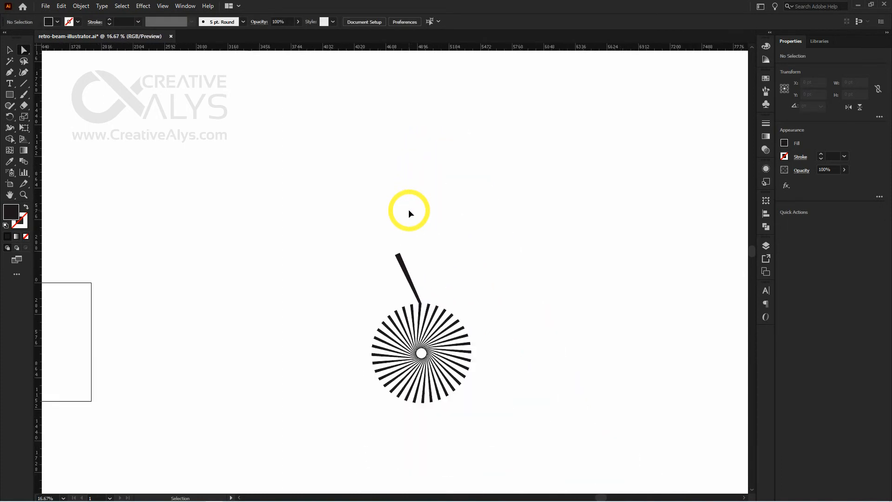
Make a copy of the leaning segment rotated 10° around the center of the burst's circle
key("z")
left_click(435, 272)
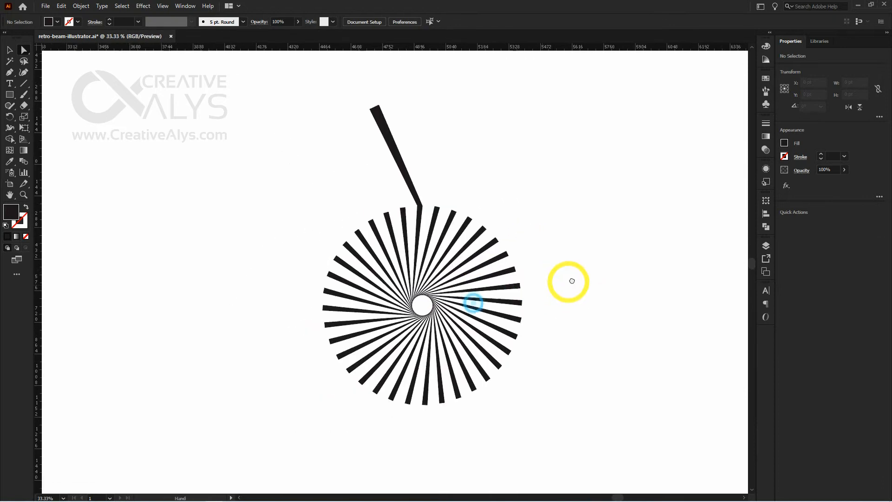
left_click(425, 150)
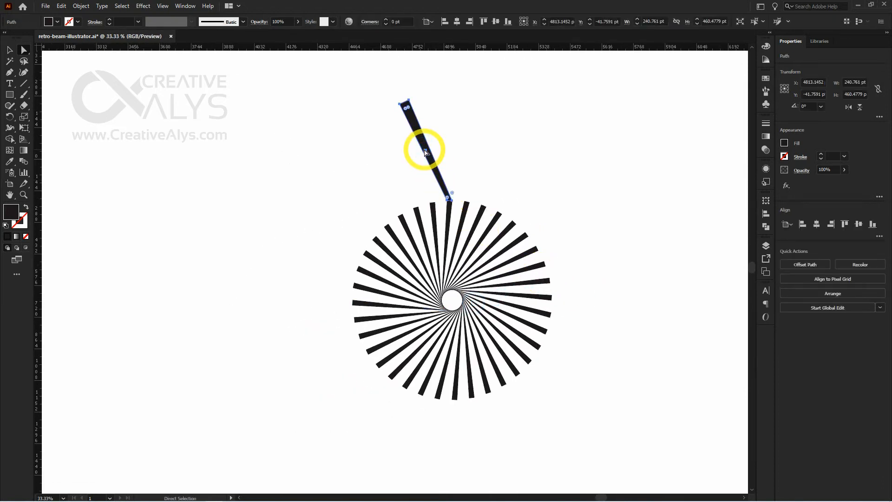
left_click(10, 117)
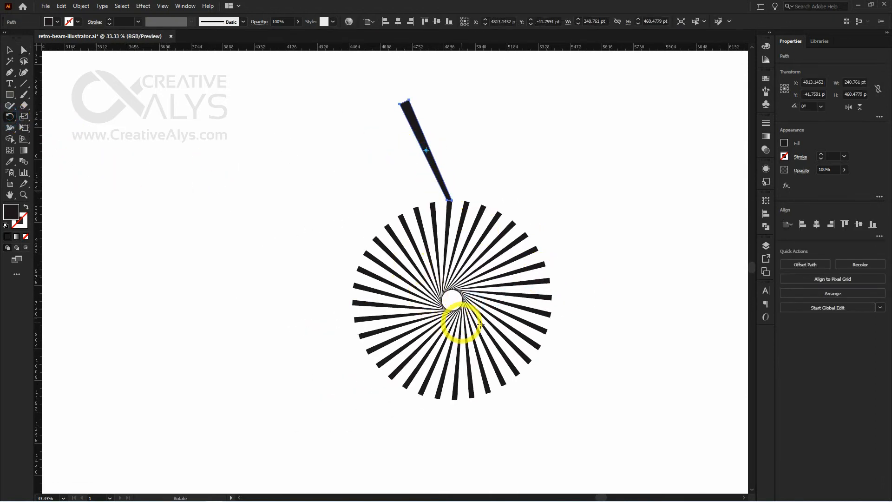
left_click(452, 303, "alt")
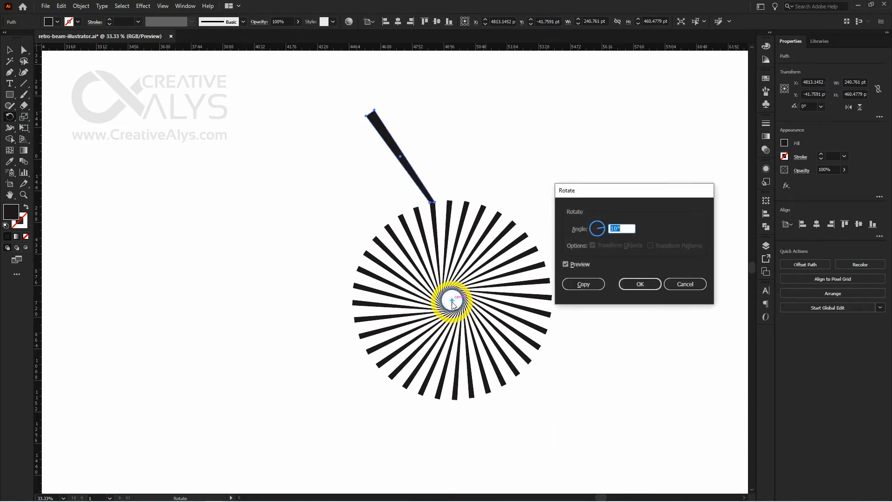
left_click(583, 284)
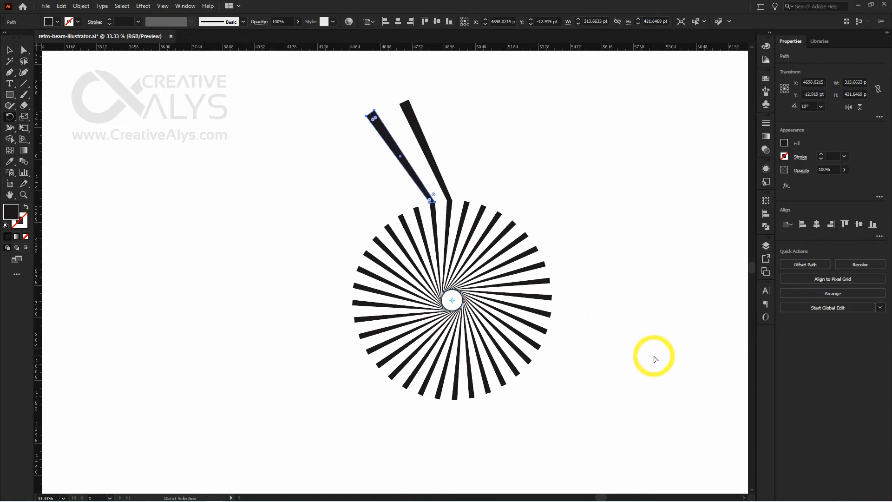
Repeat the 10° rotated copy until every beam around the burst has a leaning segment, and deselect
key("ctrl+d")
key("ctrl+d")
key("ctrl+d")
key("ctrl+d")
key("ctrl+d")
key("ctrl+d")
key("ctrl+d")
key("ctrl+d")
key("ctrl+d")
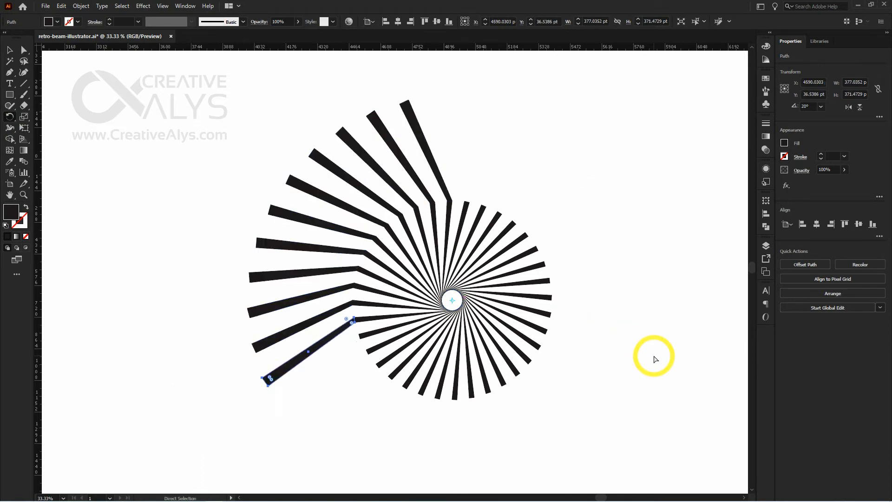
key("ctrl+d")
key("ctrl+d")
key("ctrl+d")
key("ctrl+d")
key("ctrl+d")
key("ctrl+d")
key("ctrl+d")
key("ctrl+d")
key("ctrl+d")
key("ctrl+d")
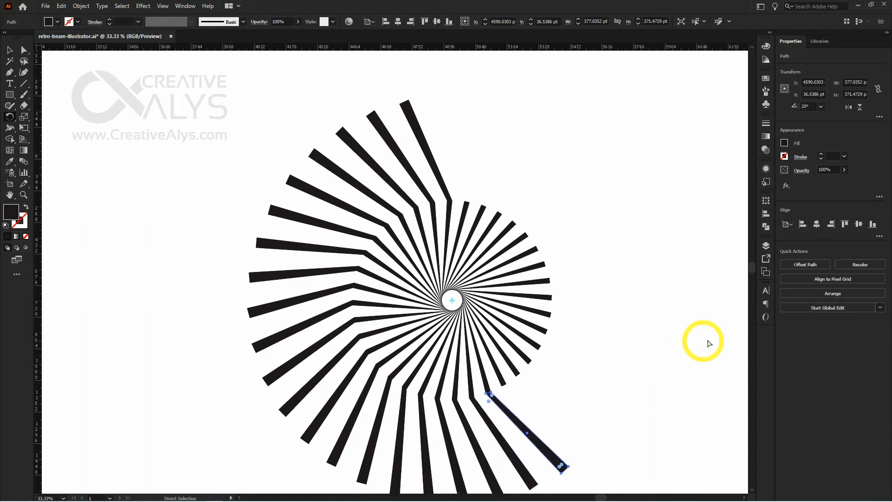
key("ctrl+d")
key("ctrl+d")
key("ctrl+d")
key("ctrl+d")
key("ctrl+d")
key("ctrl+d")
key("ctrl+d")
key("ctrl+d")
key("ctrl+d")
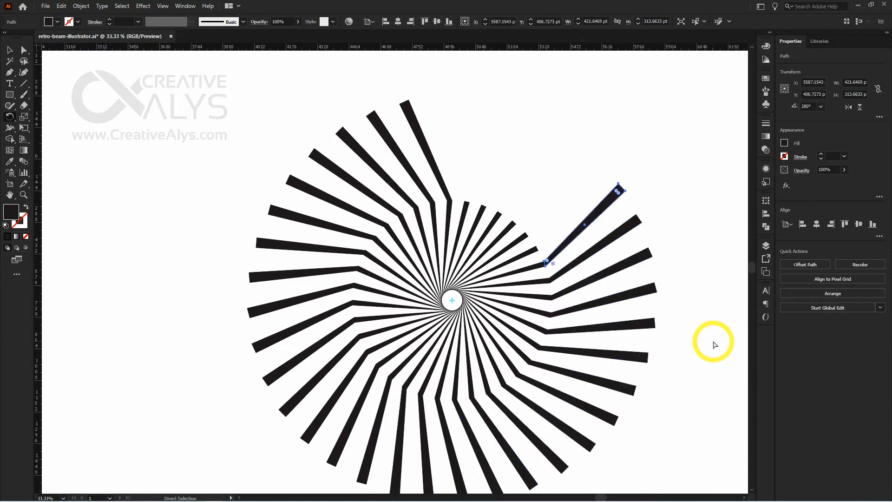
key("ctrl+d")
key("ctrl+d")
key("ctrl+d")
key("ctrl+d")
key("ctrl+d")
key("ctrl+d")
key("ctrl+d")
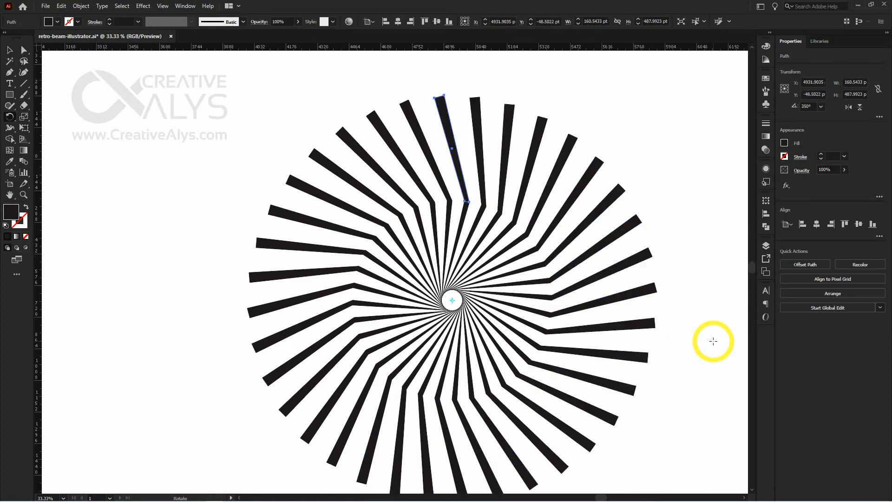
left_click(713, 340)
key("ctrl+minus")
key("ctrl+minus")
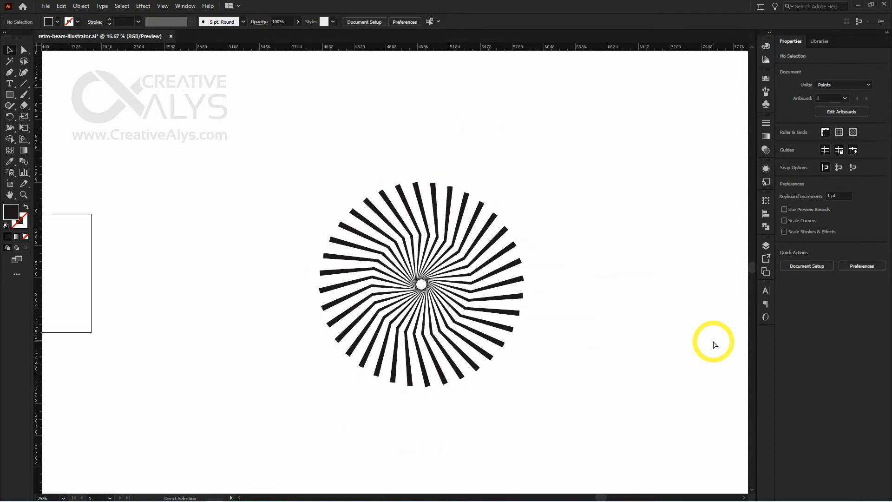
Select the whole burst with its center circle and move it left, nearer the artboard
left_click_drag(643, 402, 614, 383)
left_click_drag(544, 405, 260, 148)
left_click_drag(427, 284, 121, 126)
left_click(429, 371)
key("ctrl+z")
left_click(389, 302)
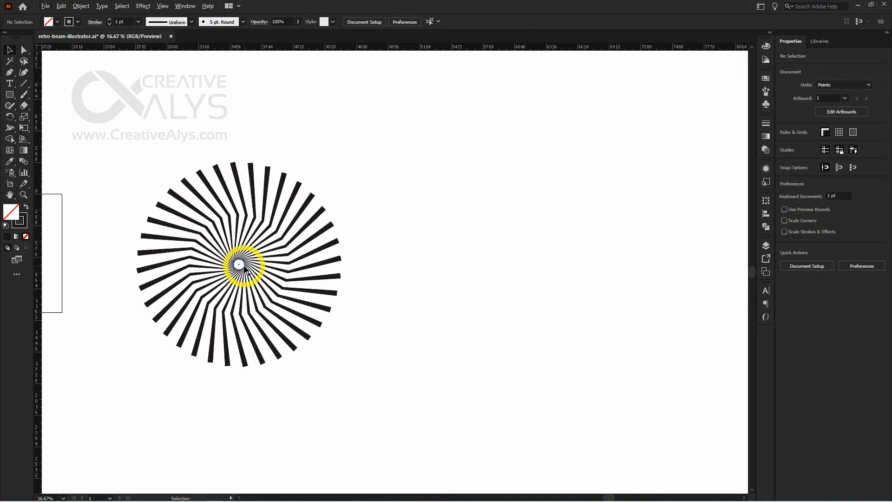
Move the center circle out above the burst's upper left, and place a duplicate of all beams to the right of the original
left_click_drag(103, 146, 306, 340)
left_click_drag(314, 281, 596, 281)
left_click(571, 416)
left_click_drag(572, 417, 574, 417)
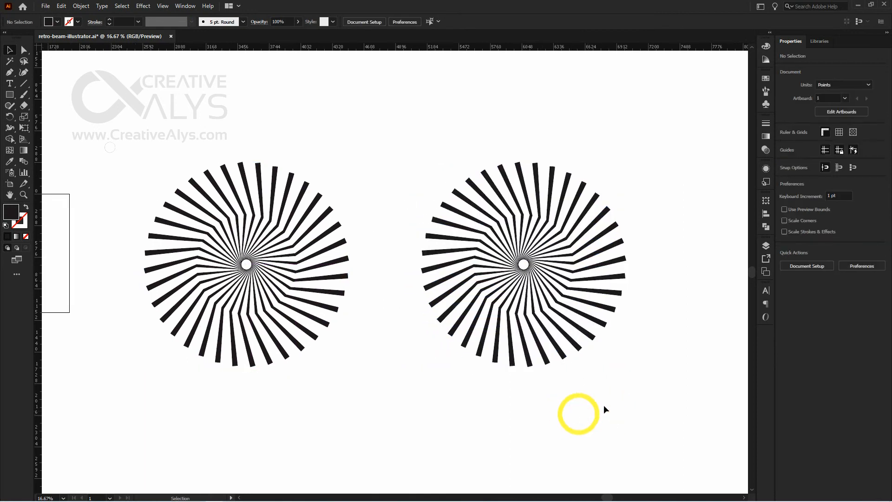
Unite all beams of the duplicated burst into a single shape
left_click_drag(642, 399, 442, 145)
left_click(787, 287)
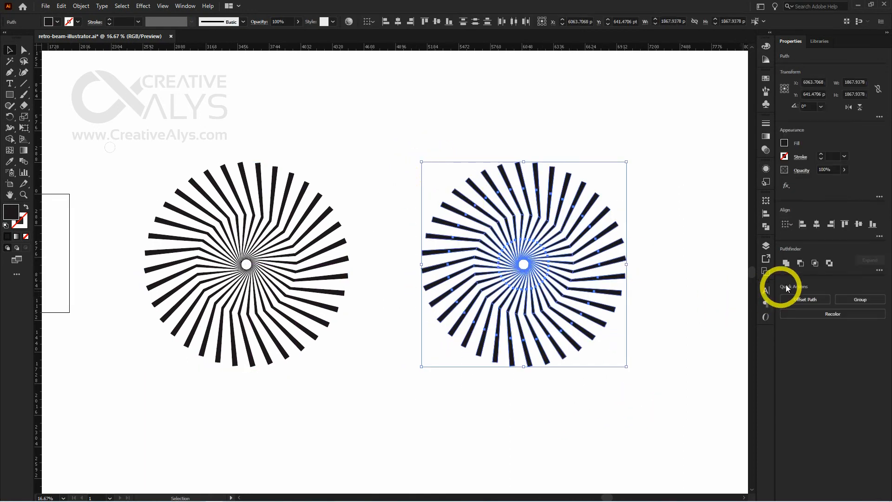
left_click(787, 264)
left_click(670, 373)
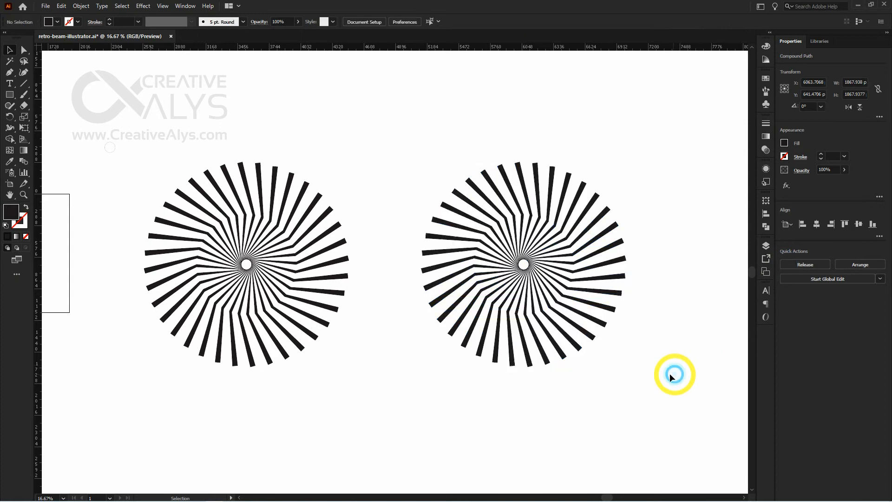
Create a 500 × 500 pt square on top of the united burst
key("m")
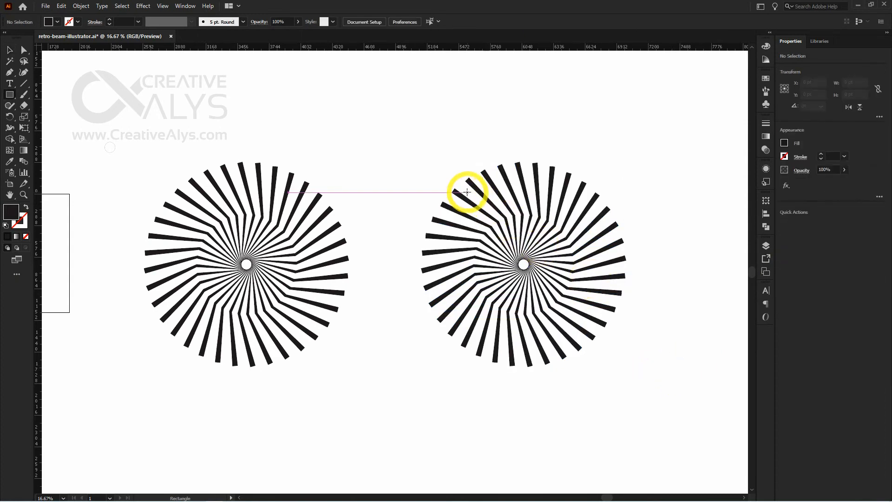
left_click(466, 192)
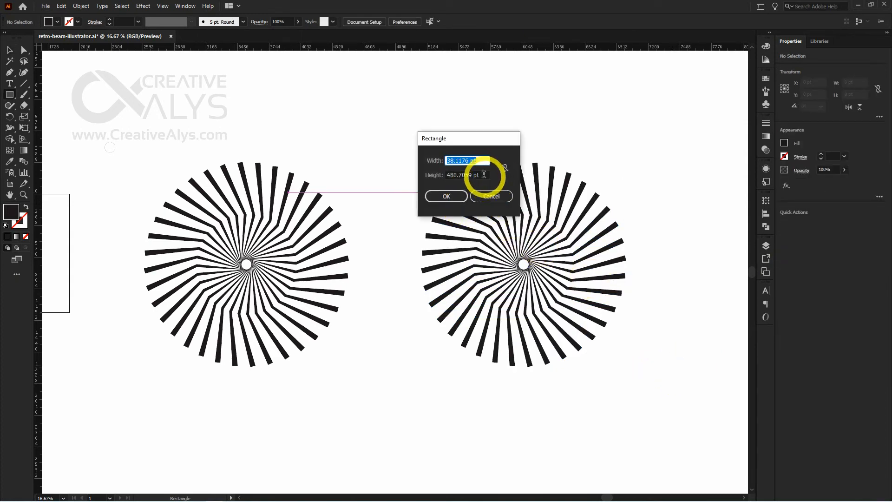
left_click_drag(484, 174, 428, 176)
key("ctrl+c")
left_click_drag(484, 162, 419, 161)
key("ctrl+v")
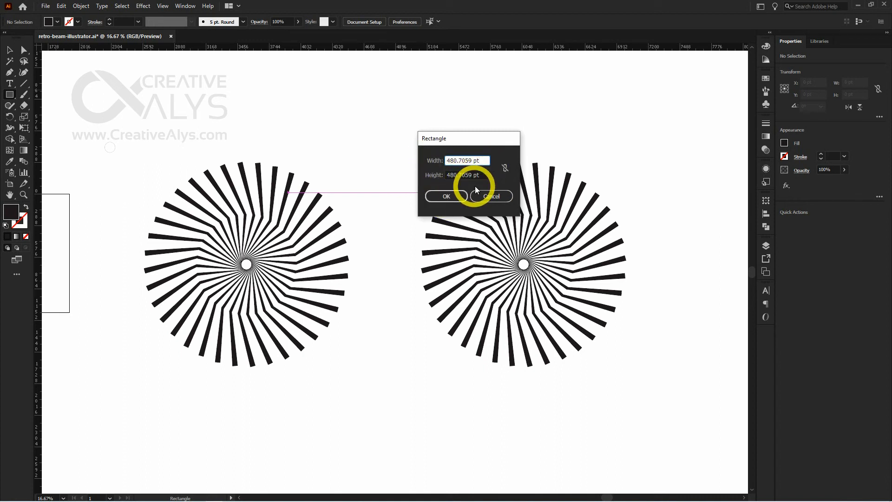
key("Tab")
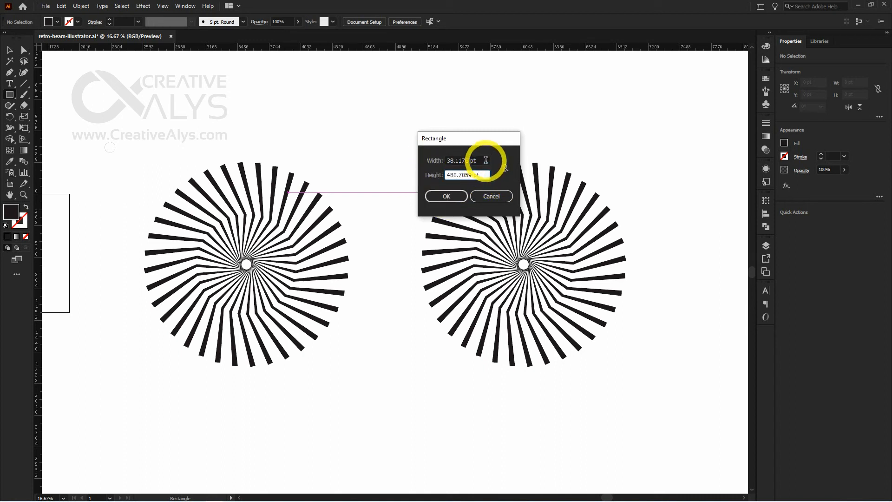
left_click_drag(488, 160, 419, 161)
type("500")
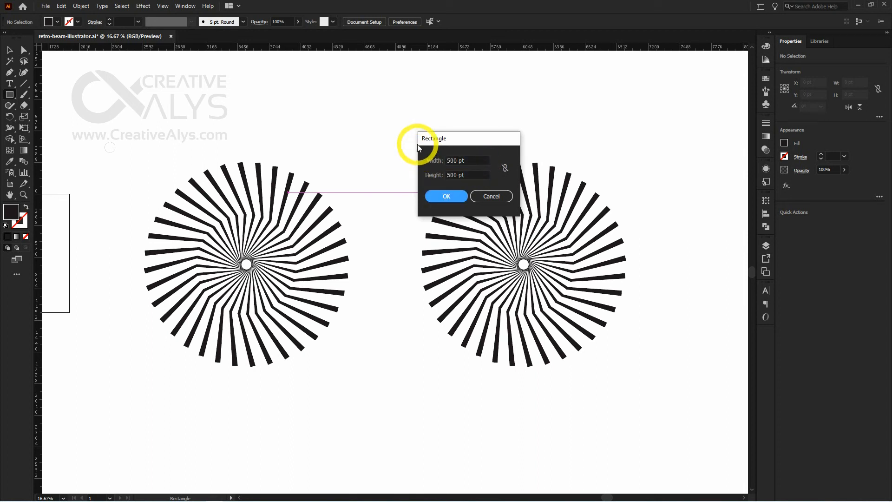
left_click(442, 197)
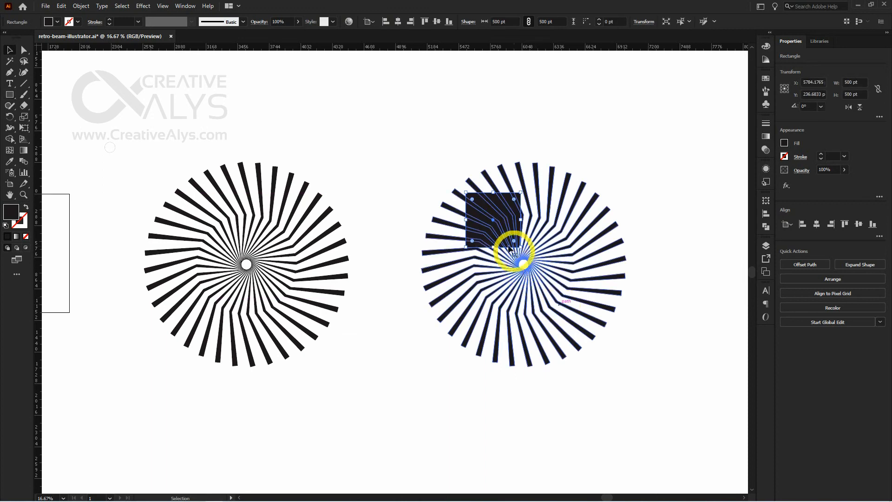
Move the square over the burst's center and scale it proportionally from its center to about 1278 pt
left_click_drag(488, 220, 523, 267)
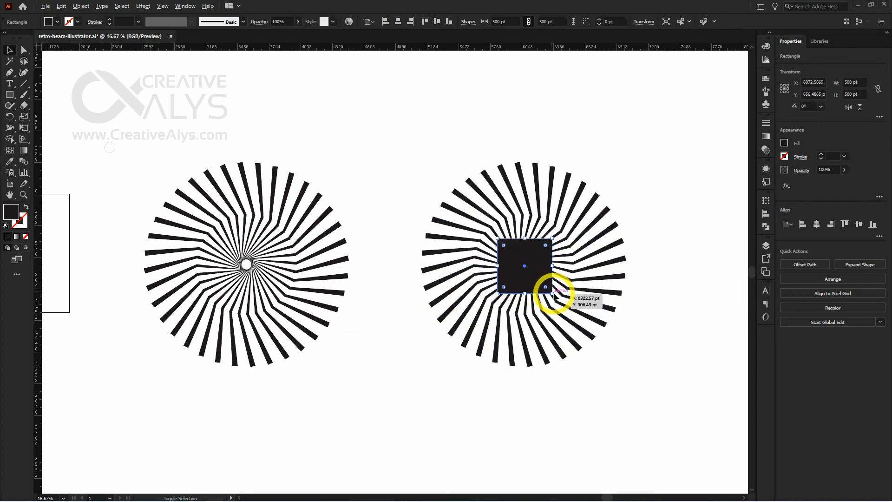
left_click(552, 295, "shift")
left_click_drag(553, 295, 595, 336)
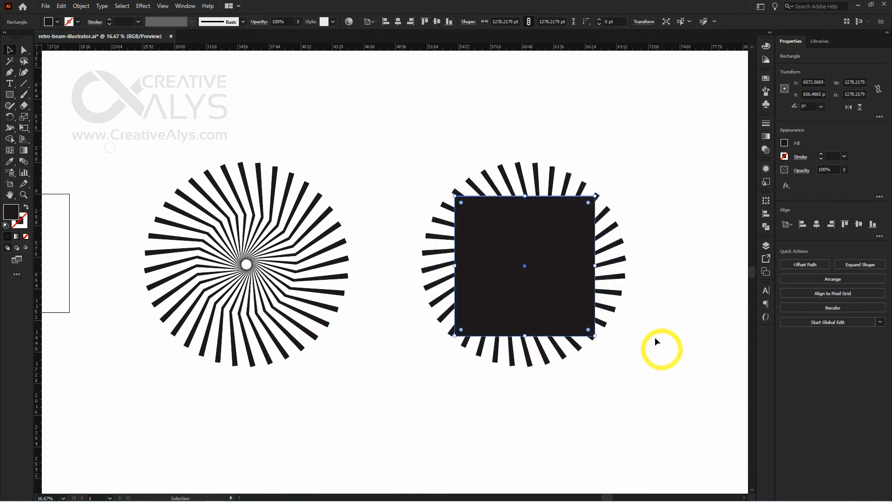
Align the square and the united burst to each other's horizontal and vertical centers
left_click(608, 260, "shift")
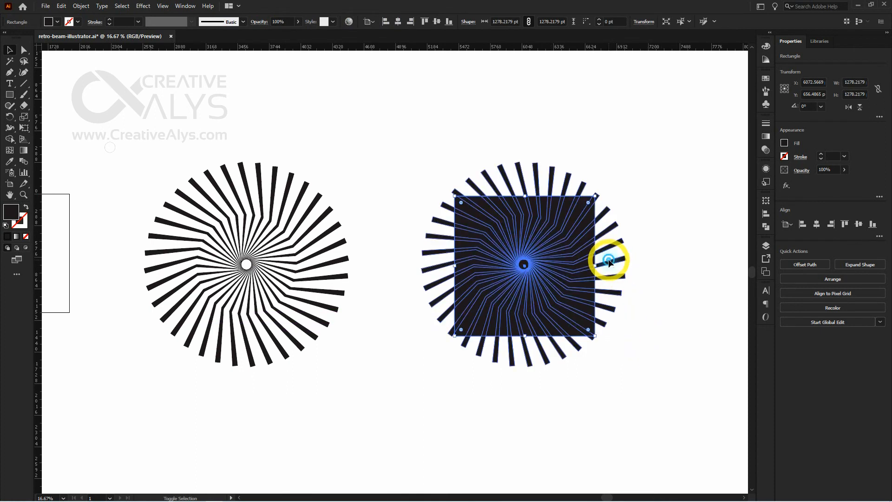
left_click(816, 225)
left_click(859, 225)
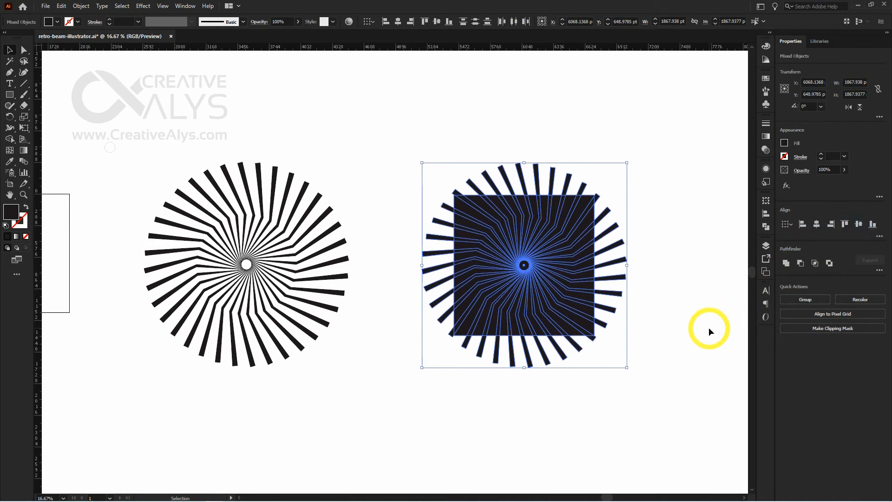
Enlarge the square slightly from its center to about 1294 pt so its corners reach the burst's beam ends
left_click(709, 329)
scroll(481, 334, "up", 1)
left_click_drag(566, 361, 565, 446)
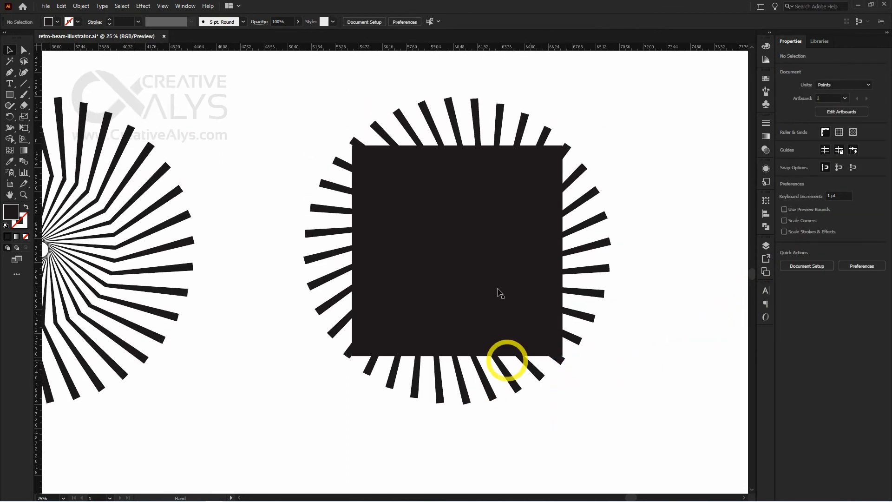
left_click(500, 292)
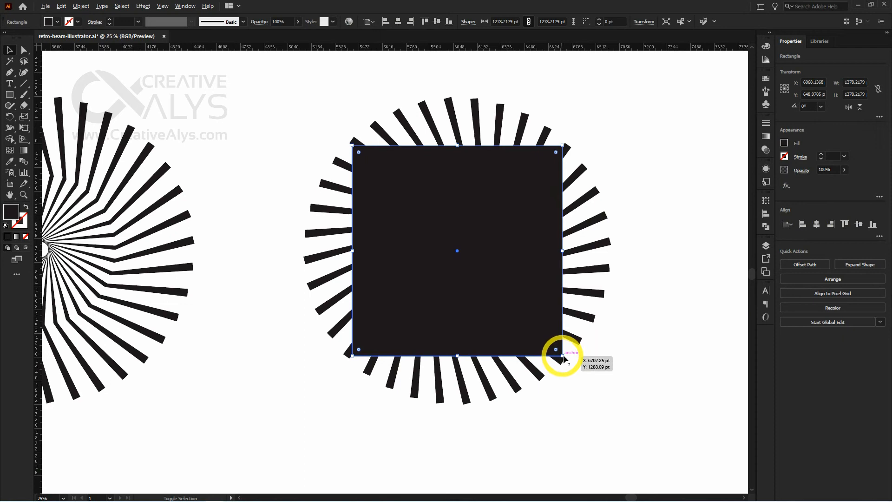
left_click(602, 374)
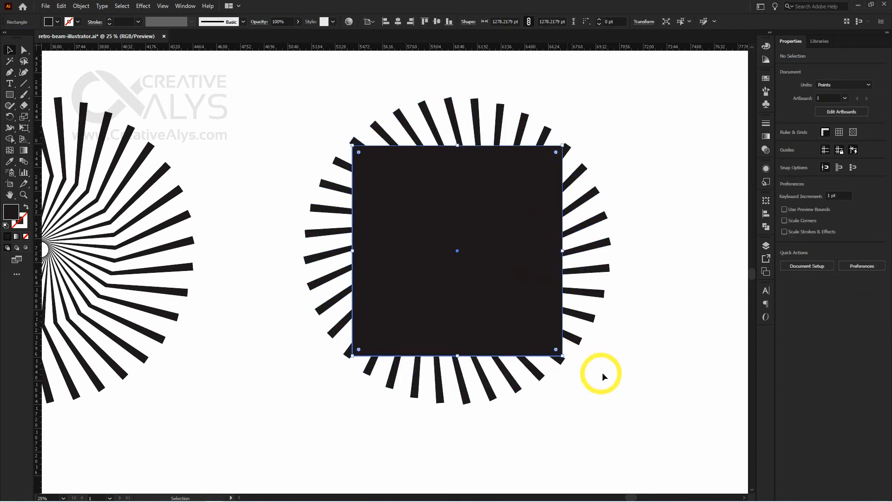
left_click(561, 355)
mouse_move(562, 356)
left_mouse_down()
mouse_move(598, 358)
mouse_move(564, 357)
left_mouse_up()
Intersect the square with the united burst so only the beams inside the square remain
left_click(574, 339, "shift")
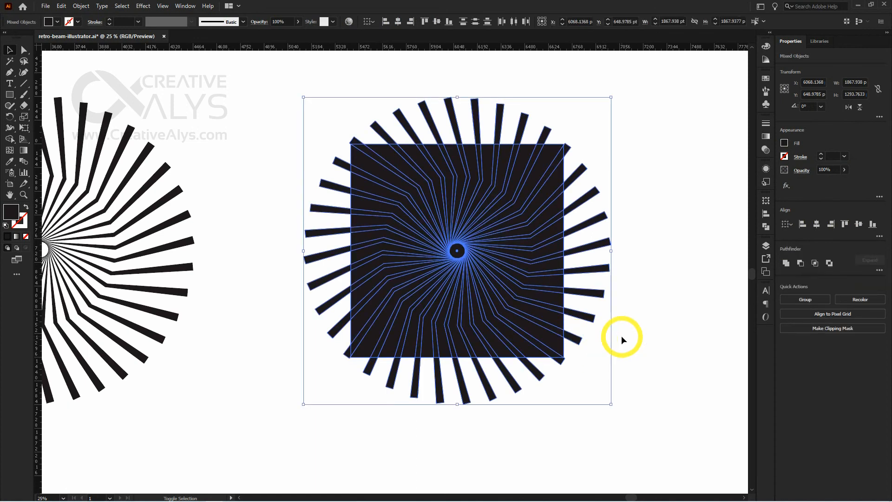
left_click(815, 264)
left_click(648, 336)
Examine the square-cropped burst up close and beside the original round burst
left_click_drag(630, 300, 652, 315)
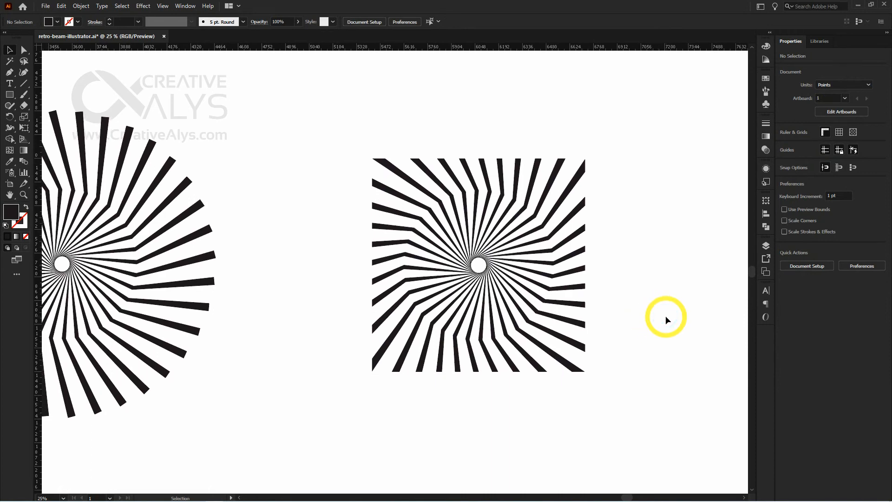
key("ctrl+minus")
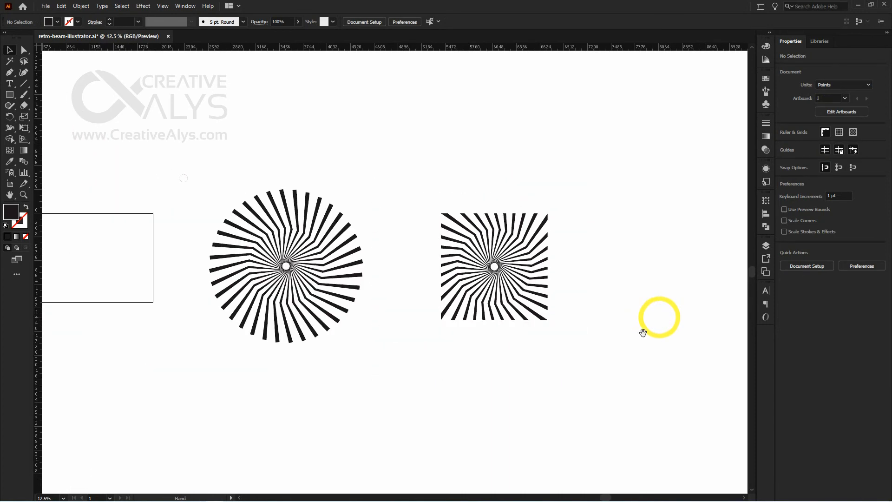
left_click_drag(643, 332, 571, 291)
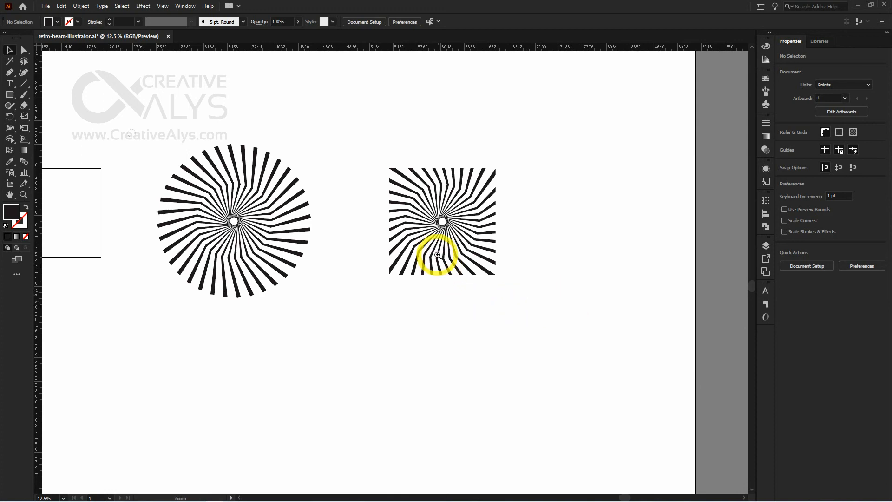
left_click(428, 240)
left_click_drag(575, 341, 658, 311)
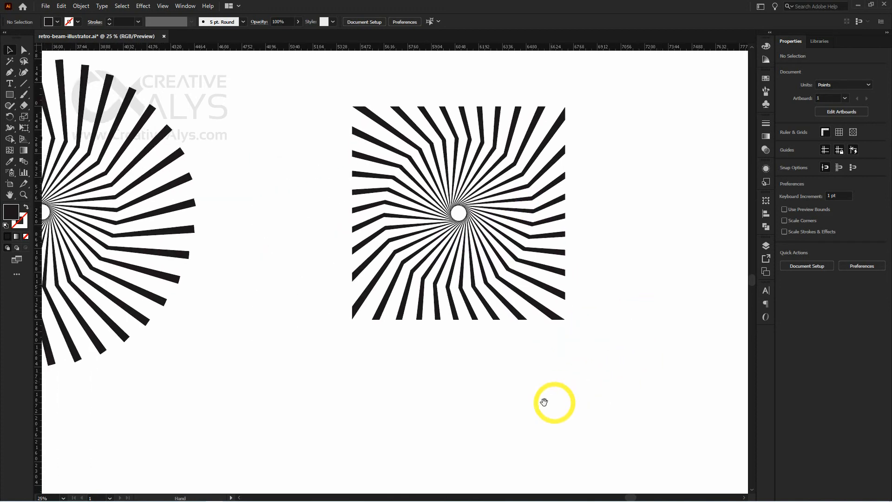
left_click_drag(544, 402, 577, 423)
key("ctrl+minus")
key("ctrl+minus")
key("ctrl+minus")
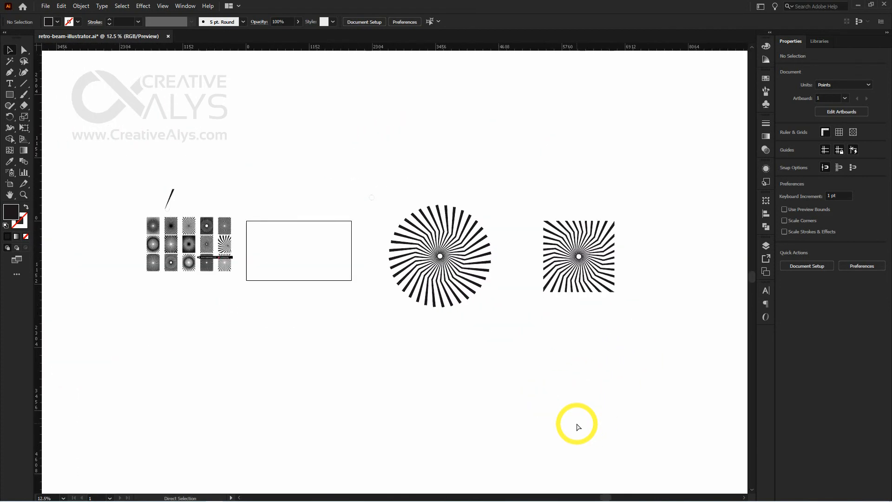
left_click_drag(630, 369, 496, 367)
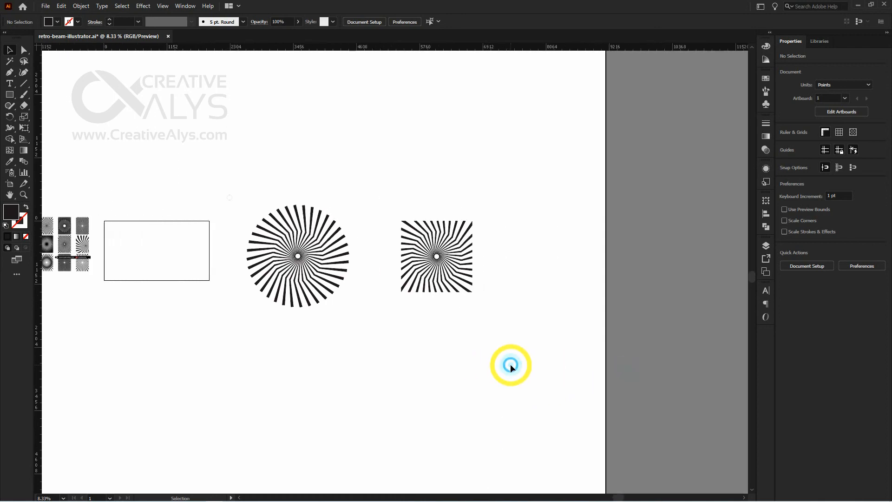
left_click(502, 283, "ctrl")
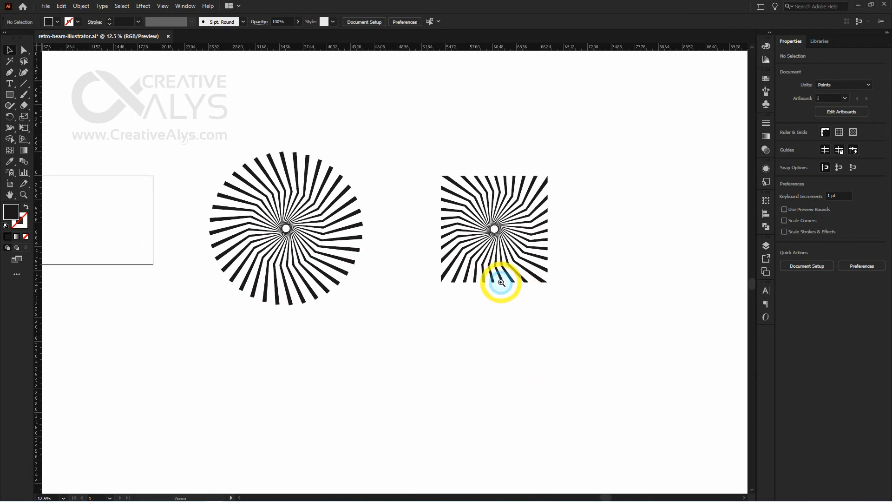
left_click(518, 274, "ctrl")
left_click(437, 238, "ctrl")
left_click_drag(527, 395, 596, 408)
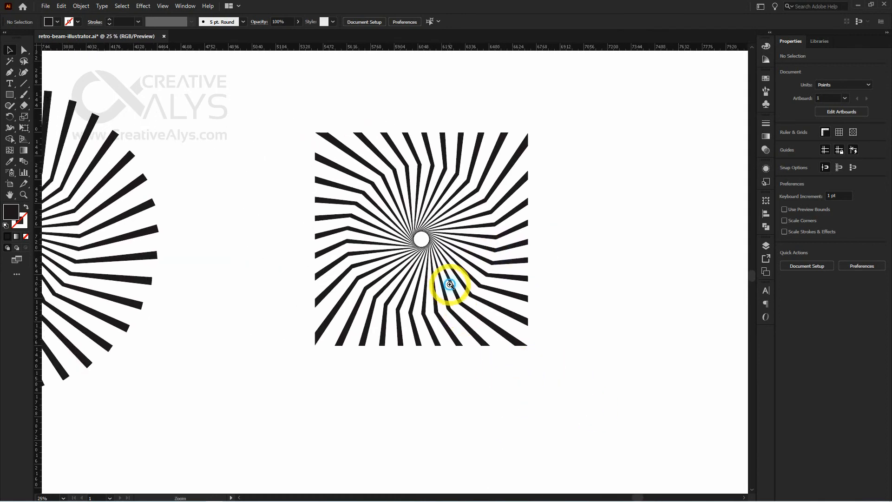
left_click(578, 302, "ctrl")
left_click_drag(604, 323, 673, 366)
left_click(450, 279, "ctrl")
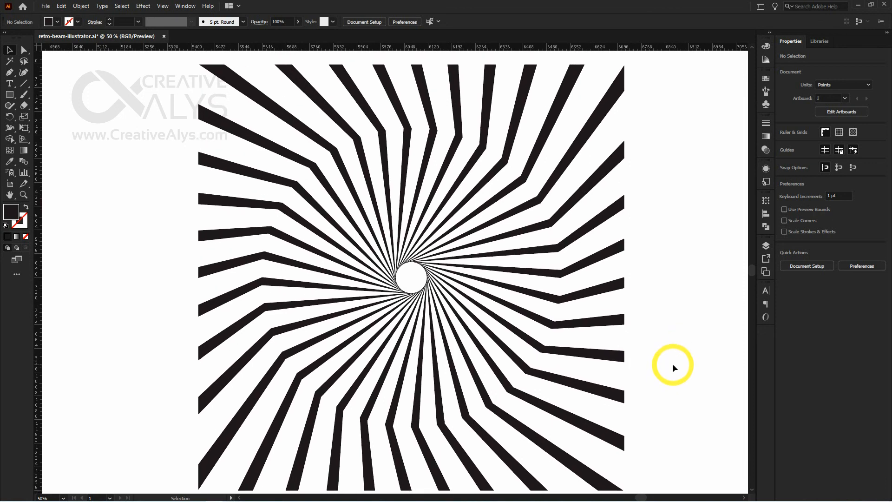
left_click(573, 233)
right_click(573, 232)
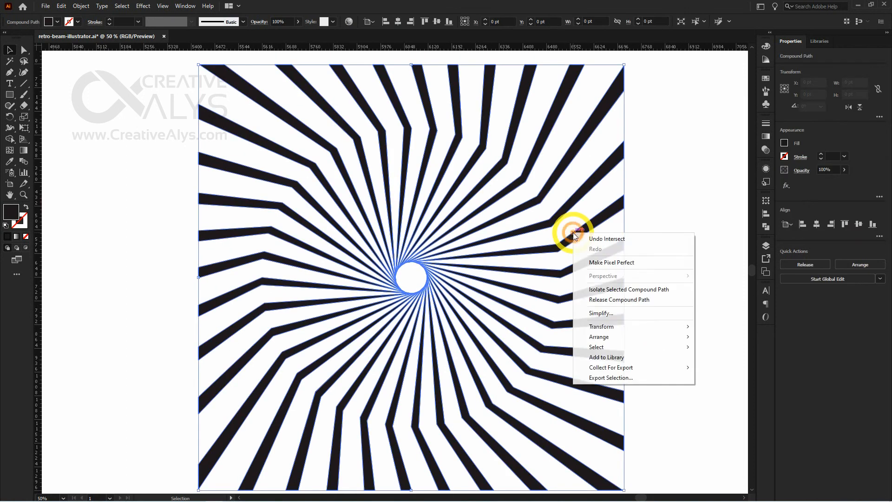
left_click(670, 213)
left_click(671, 209)
key("ctrl+minus")
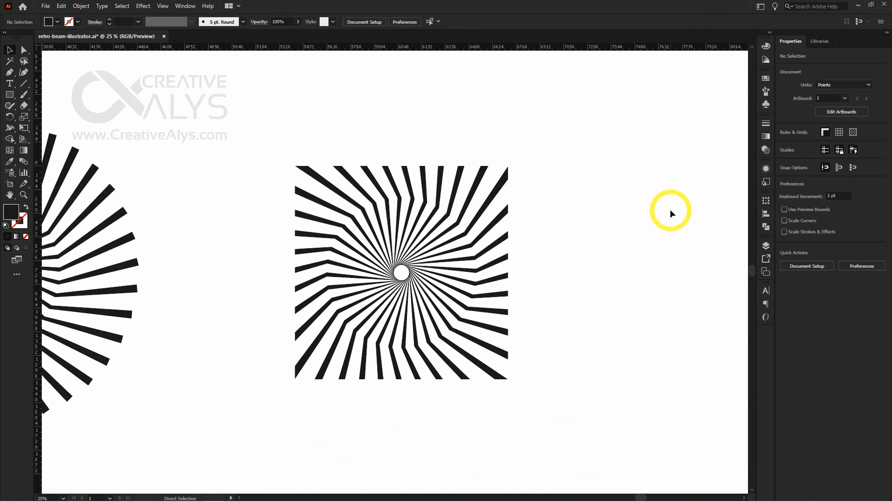
left_click_drag(620, 325, 607, 312)
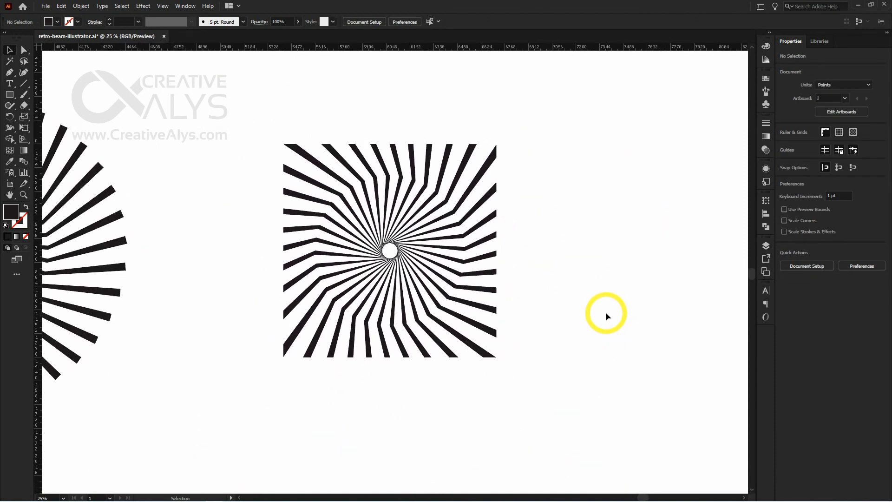